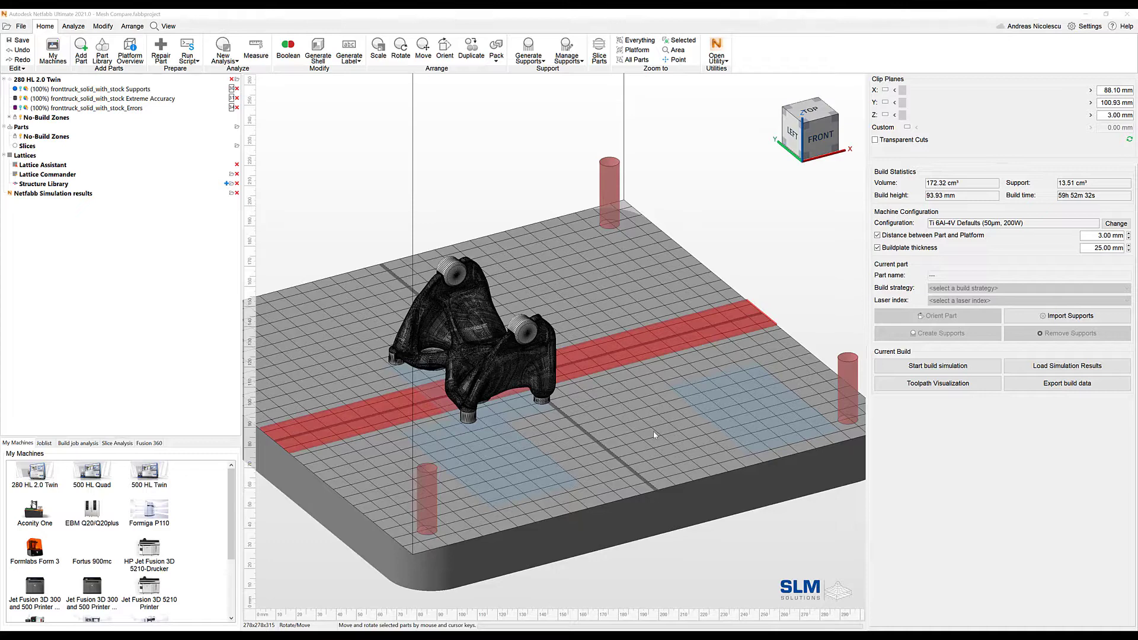
Step: Examine the dense triangle mesh of the extreme-accuracy front truck part on the platform
right_drag(516, 391, 460, 436)
scroll(513, 404, up, 6)
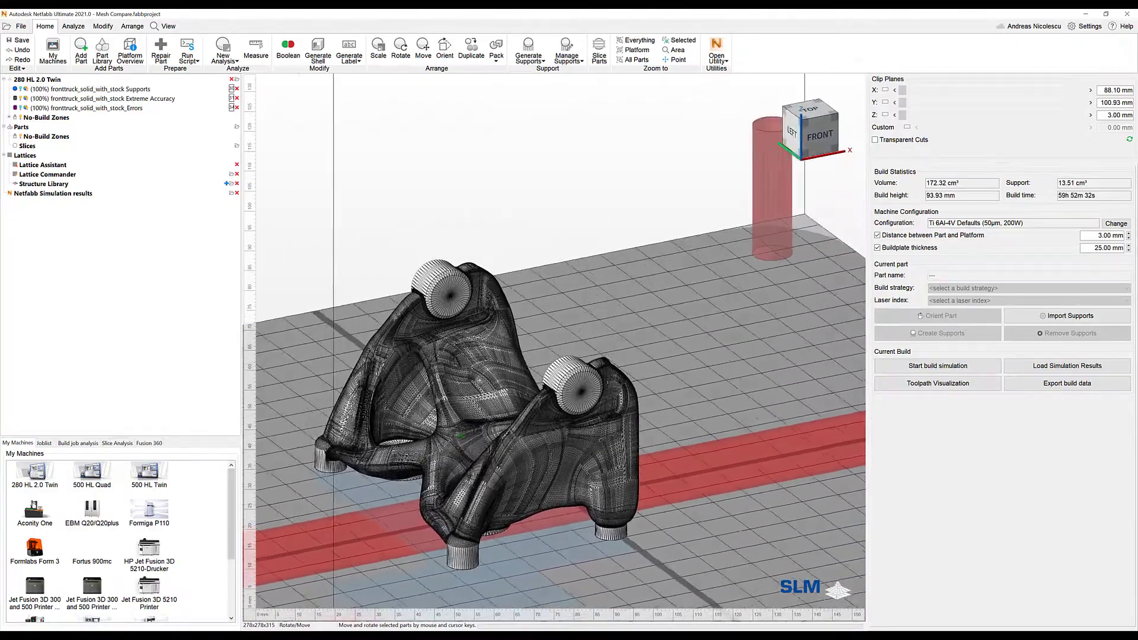
scroll(460, 436, up, 8)
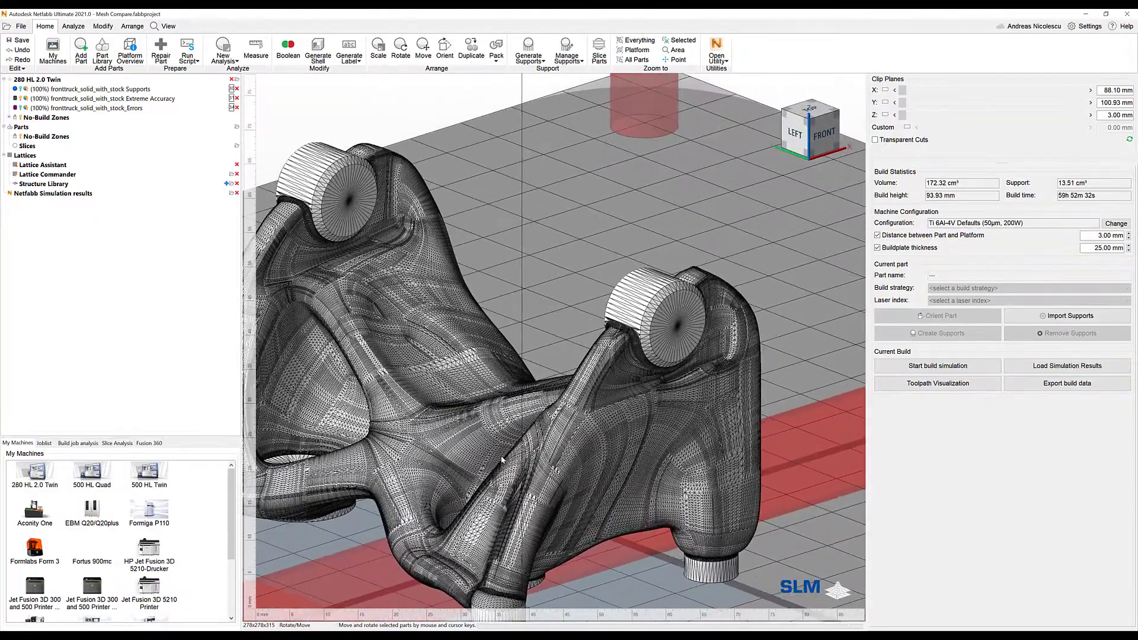
scroll(501, 460, up, 3)
scroll(501, 460, up, 3)
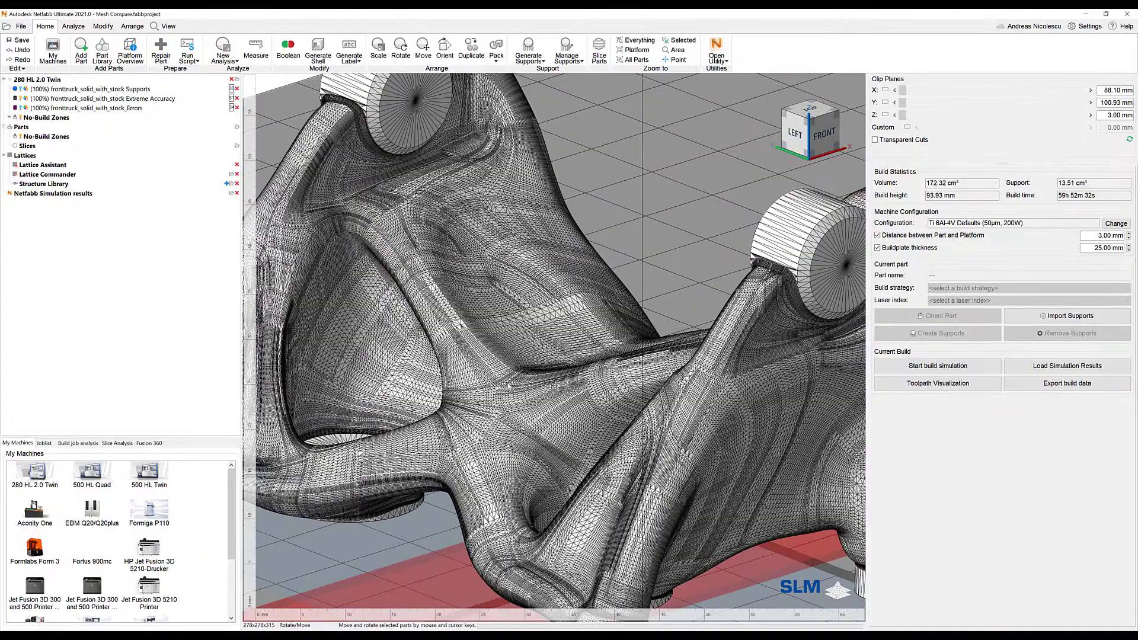
right_drag(508, 386, 493, 395)
scroll(493, 395, down, 3)
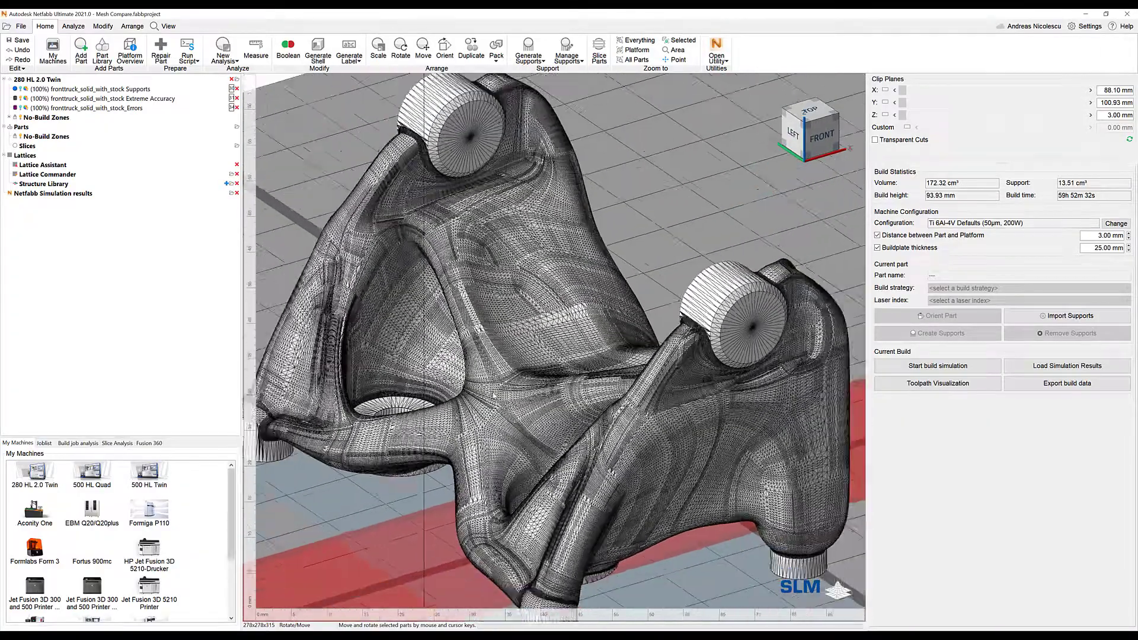
scroll(505, 382, down, 3)
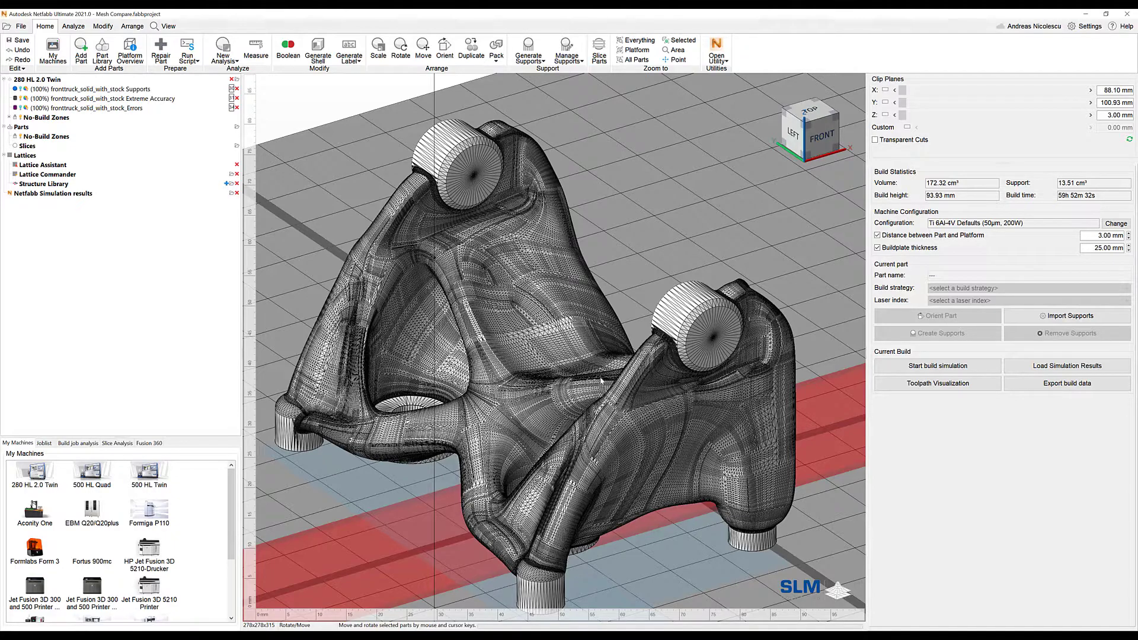
scroll(596, 384, down, 1)
right_drag(595, 384, 529, 380)
scroll(596, 378, down, 5)
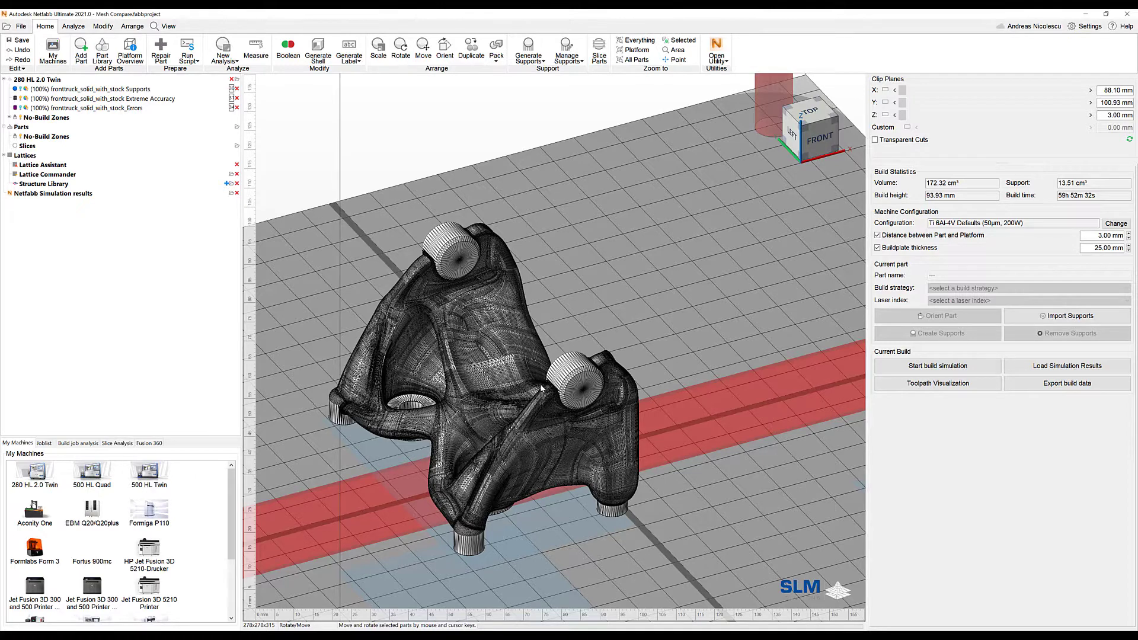
middle_drag(541, 388, 523, 396)
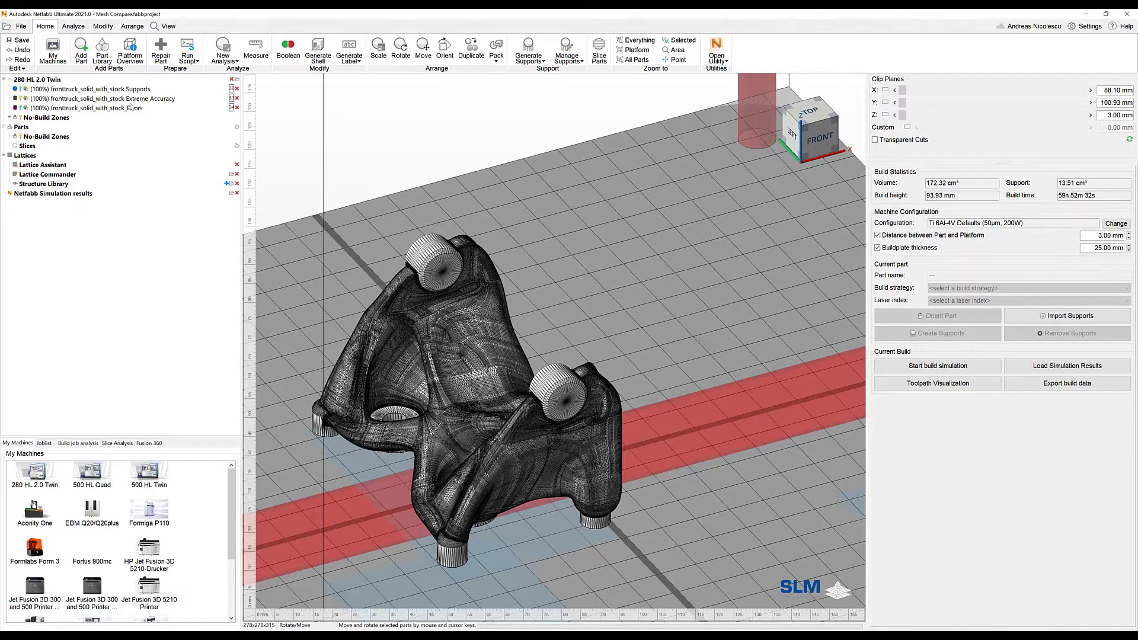
Step: Import the part file fronttruck_solid_with_stock.ipt with the tessellation level Medium accuracy
click(84, 62)
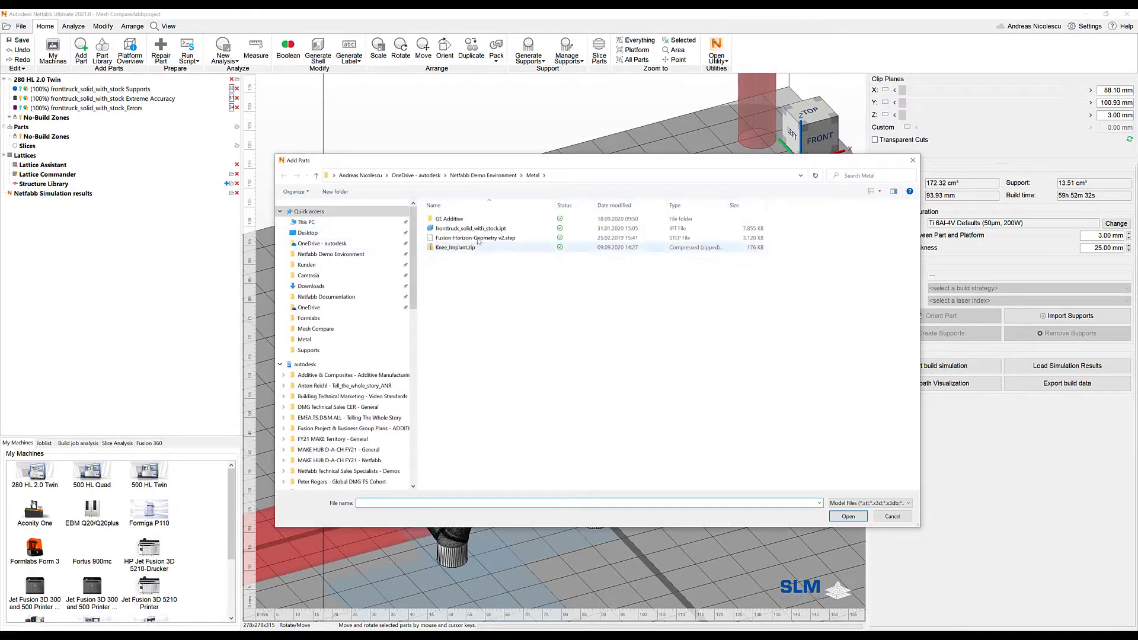
click(471, 228)
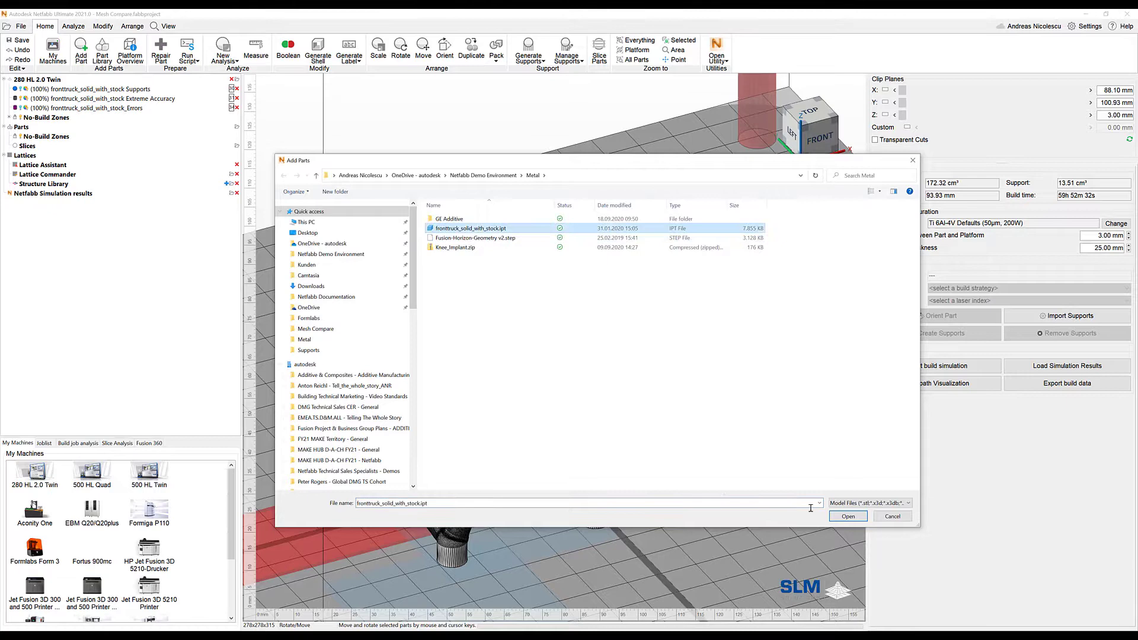
click(848, 516)
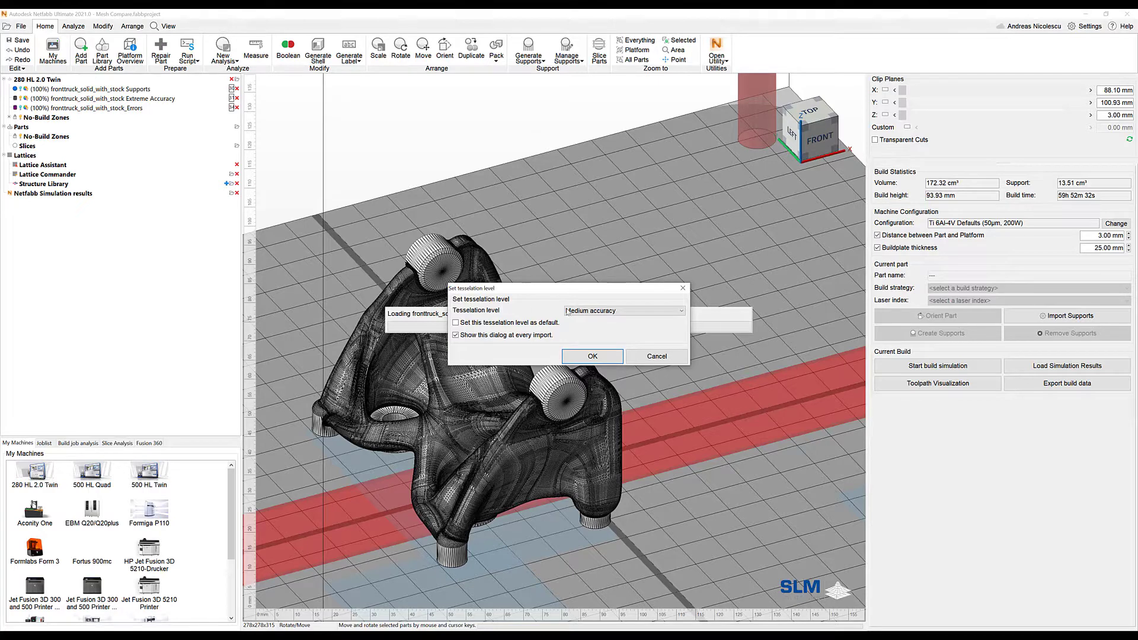
click(583, 312)
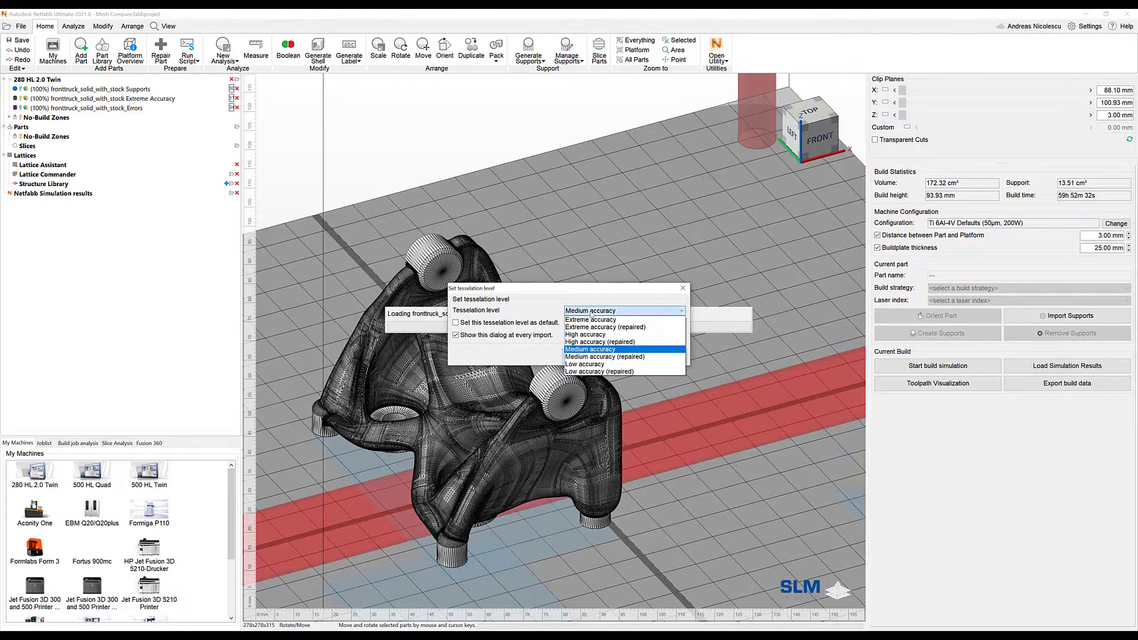
click(593, 351)
click(590, 356)
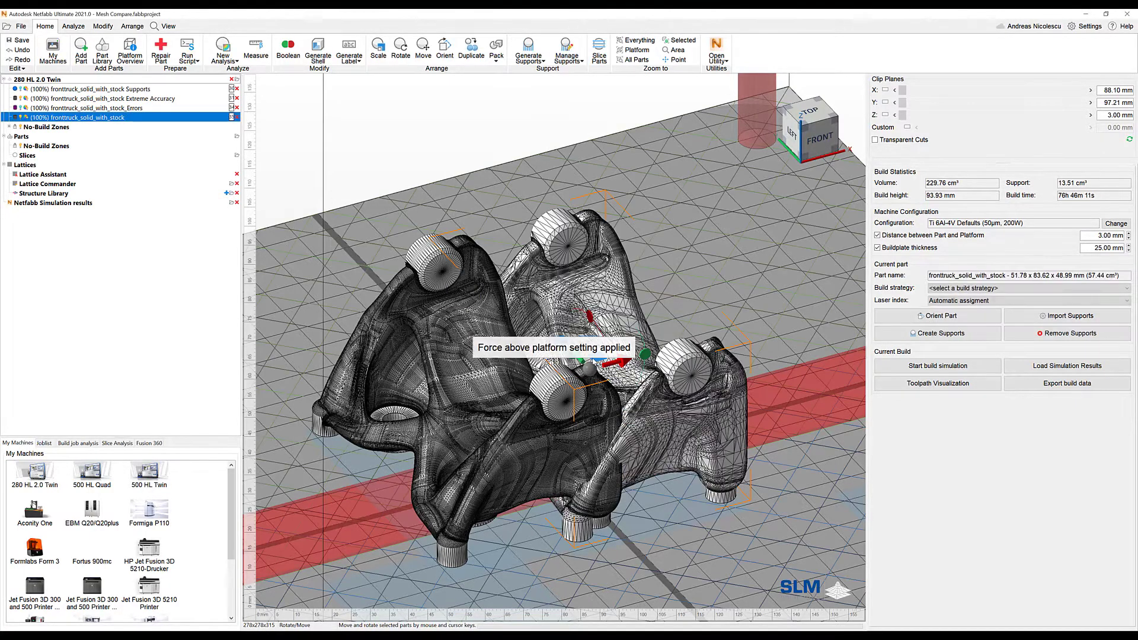
Step: Move the imported part about 28 mm in X and 10 mm in Y so it stands clear of the existing parts, and deselect it
drag(596, 357, 676, 312)
right_drag(677, 312, 564, 382)
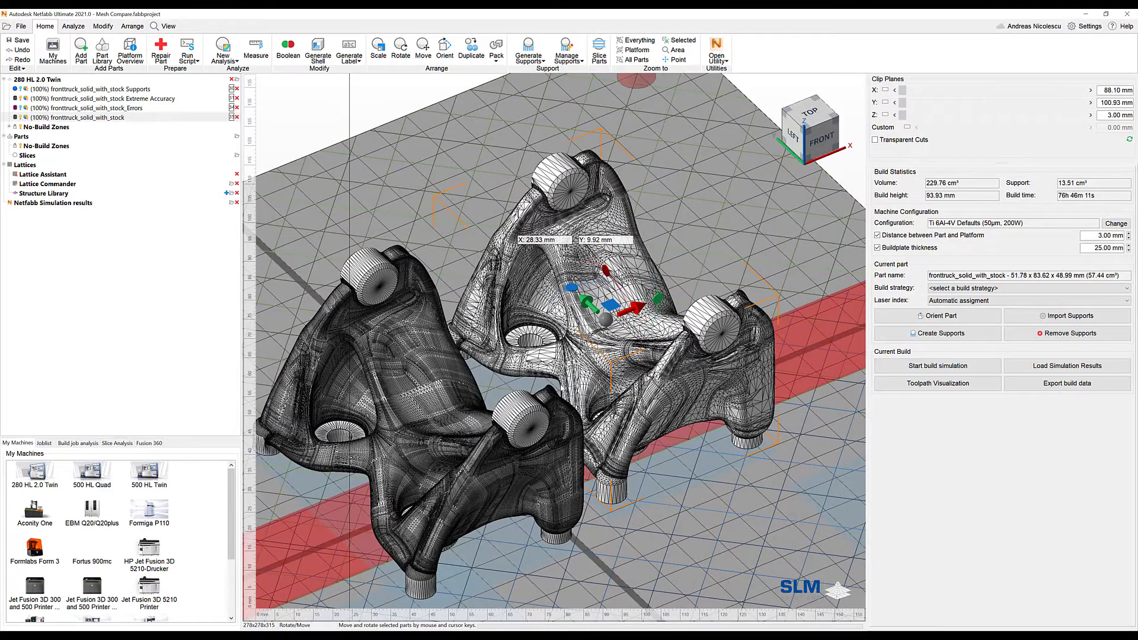
key(Escape)
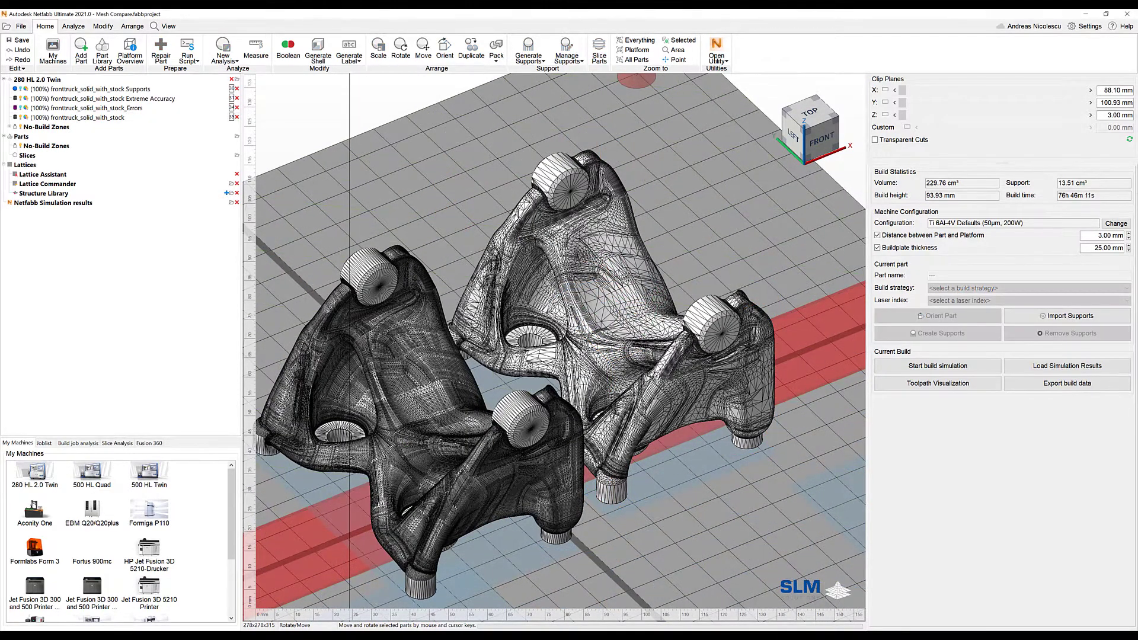
Step: Select the extreme-accuracy part and the newly imported part together and start a mesh comparison
scroll(595, 339, down, 2)
mouse_move(595, 338)
right_down()
mouse_move(583, 326)
mouse_move(595, 323)
right_up()
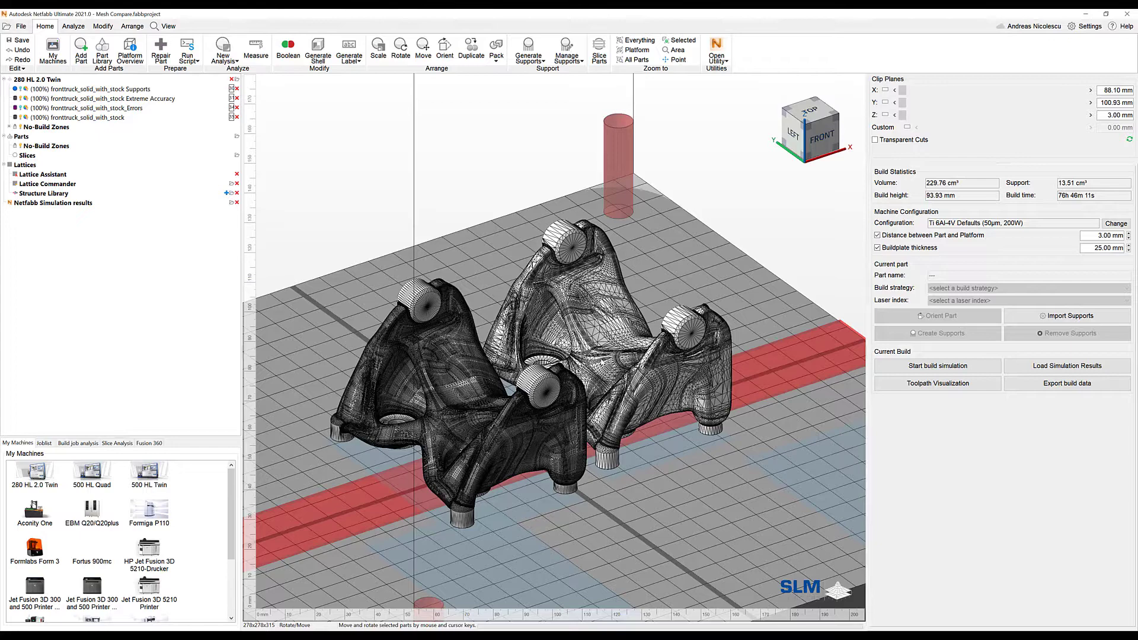
scroll(467, 422, up, 3)
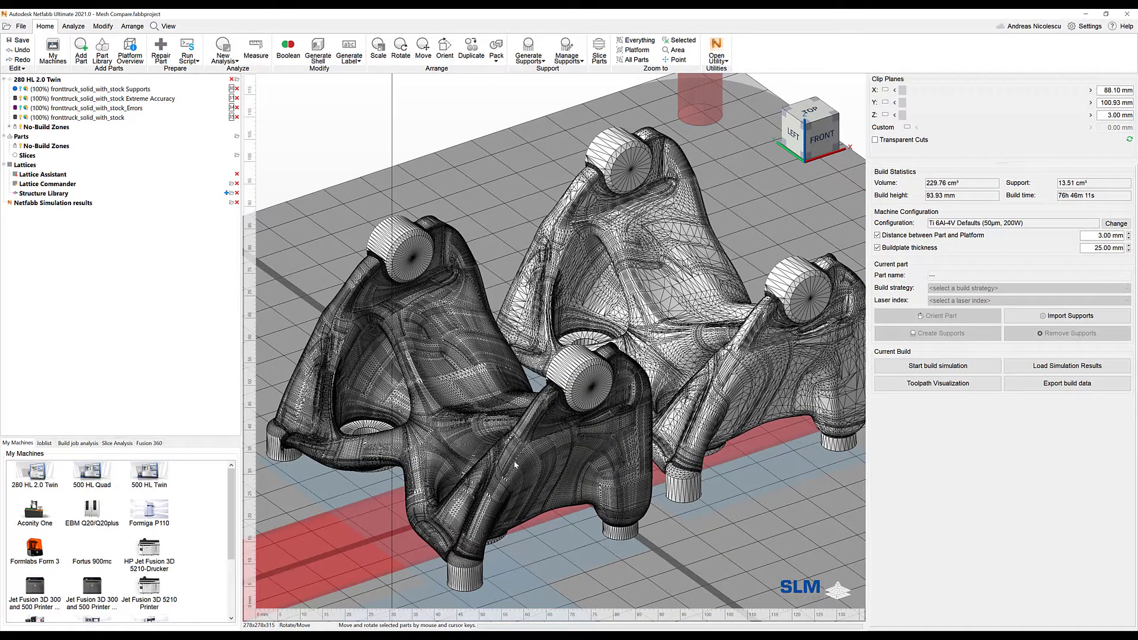
scroll(506, 478, down, 2)
right_drag(577, 427, 567, 436)
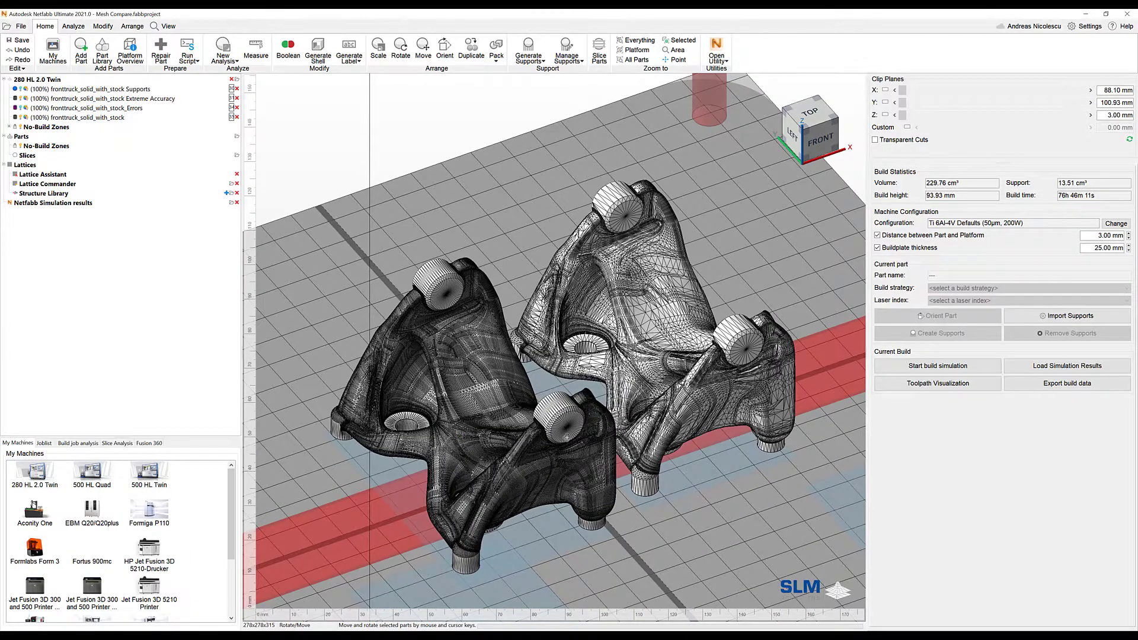
right_drag(562, 441, 562, 430)
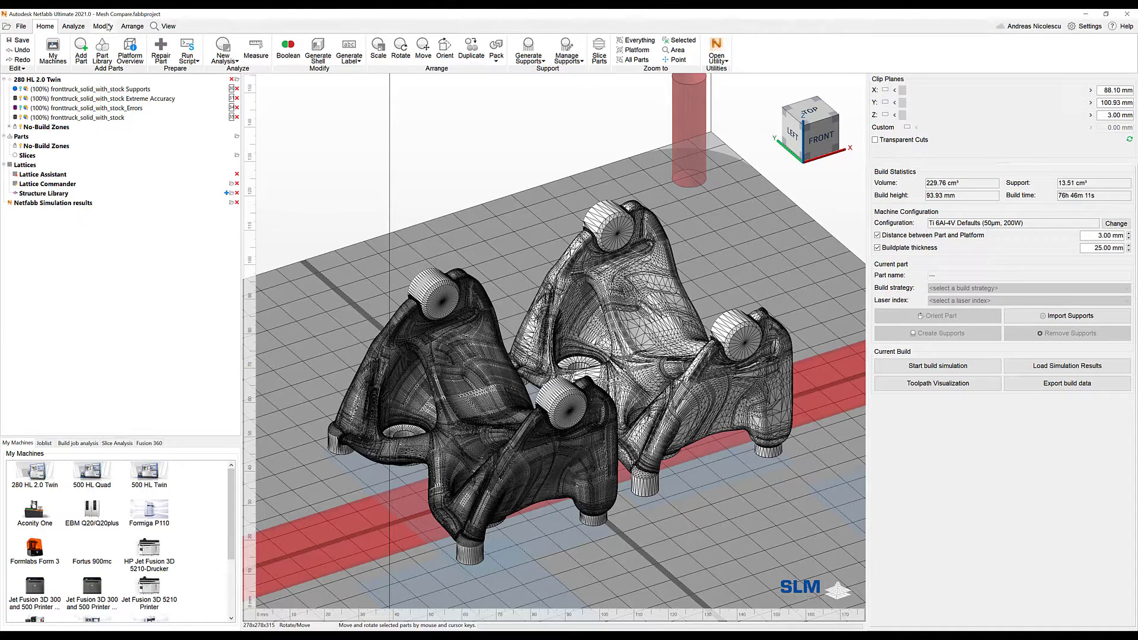
click(74, 26)
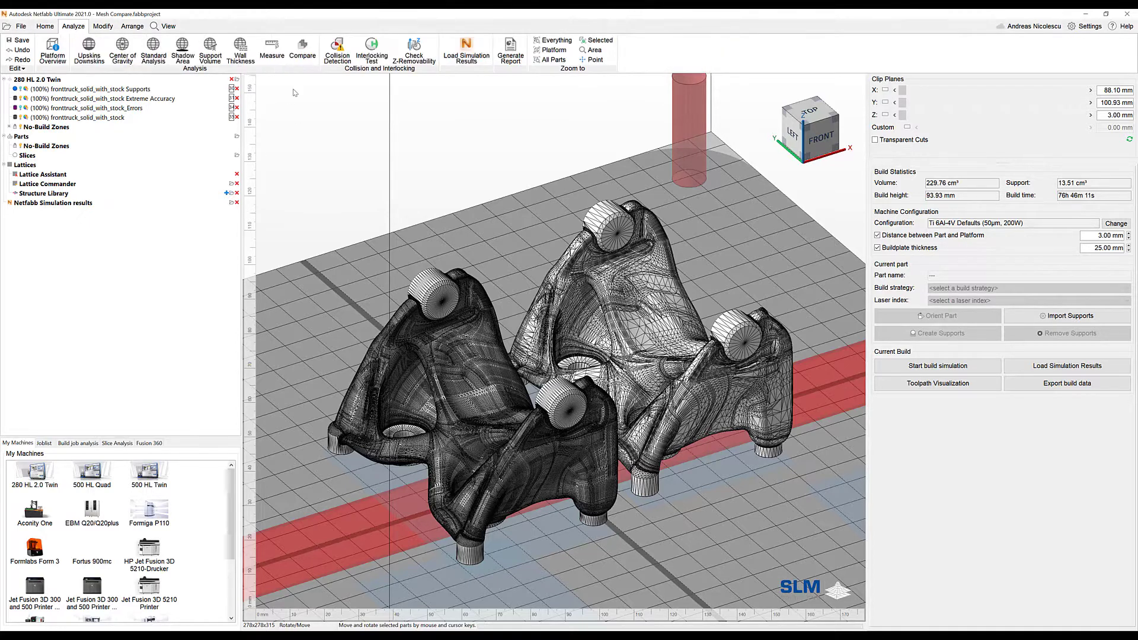
click(490, 377)
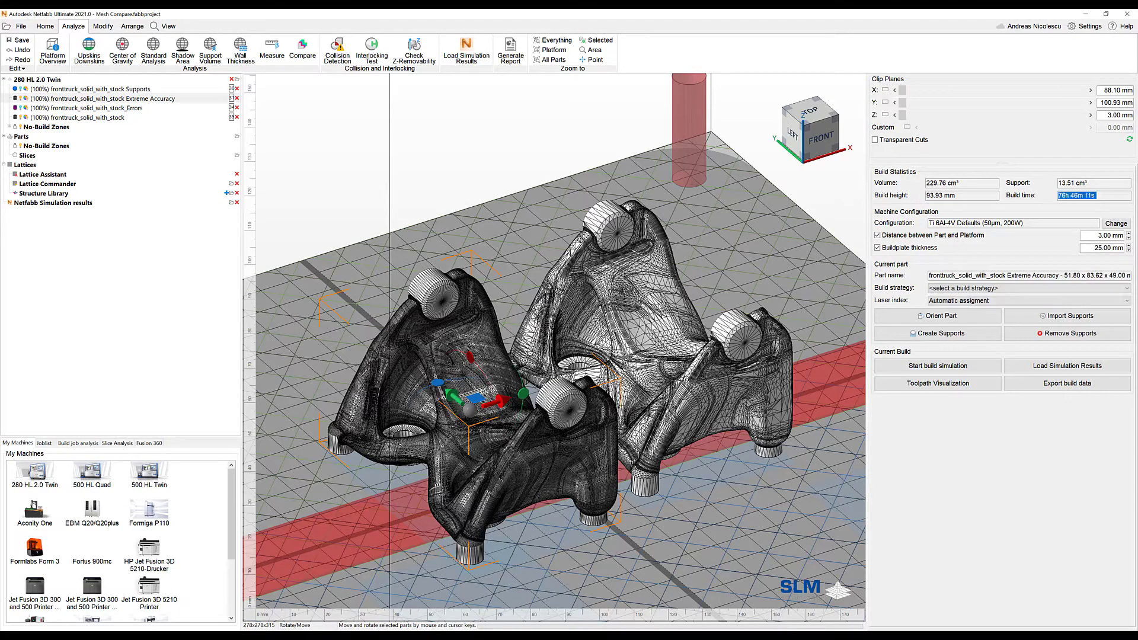
ctrl+click(615, 510)
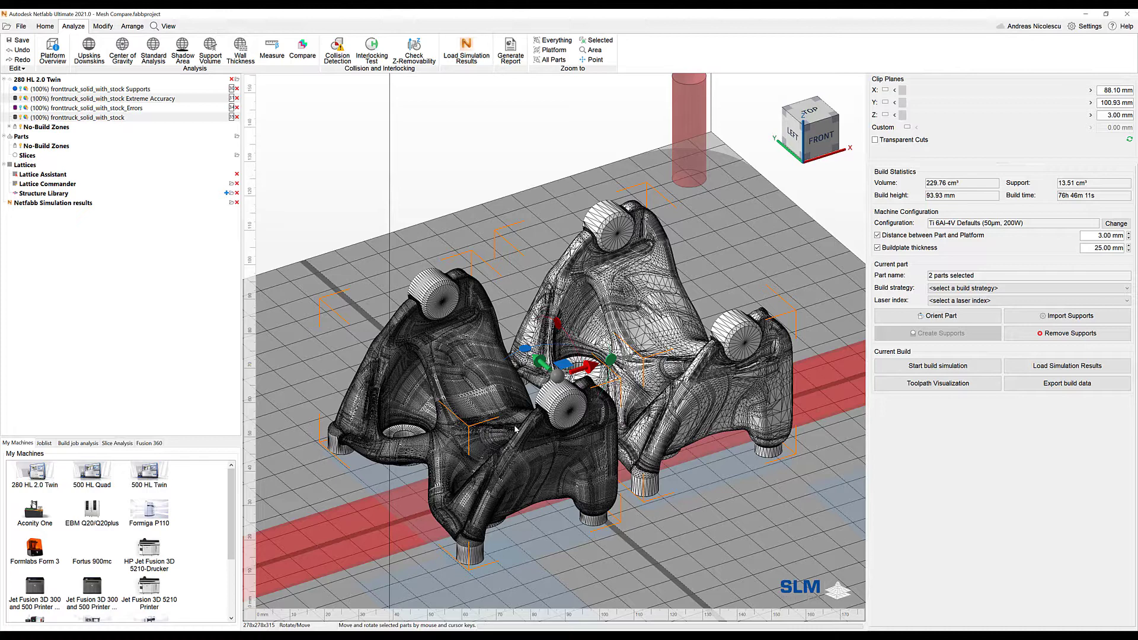
click(302, 54)
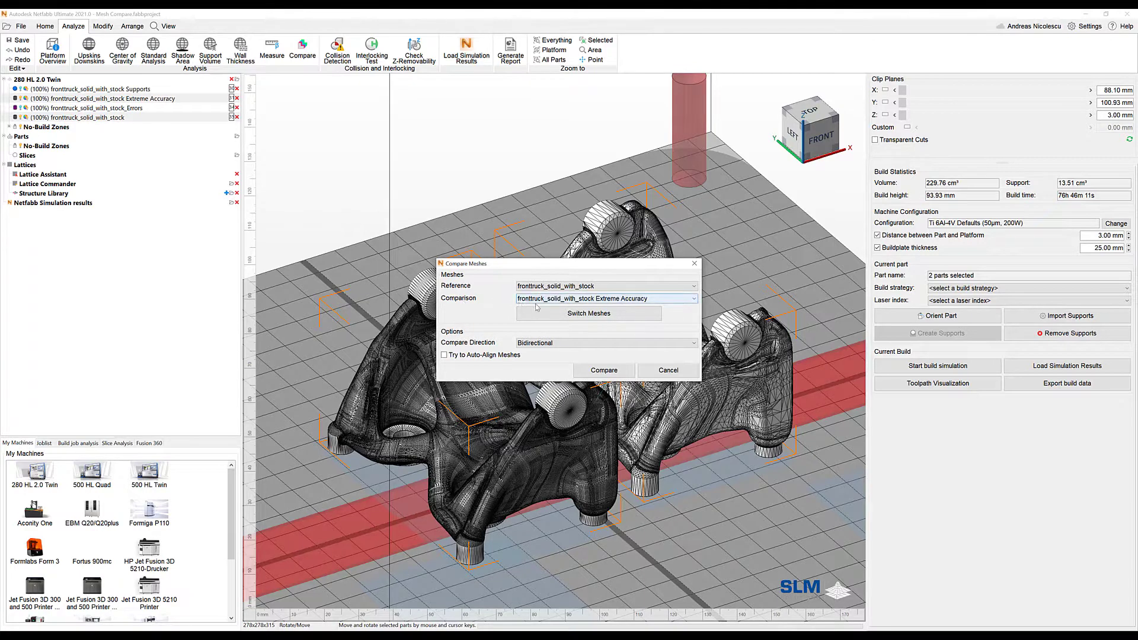
Step: Run a bidirectional mesh comparison with the Extreme Accuracy mesh as reference, the imported mesh as comparison, and auto-alignment enabled
click(600, 315)
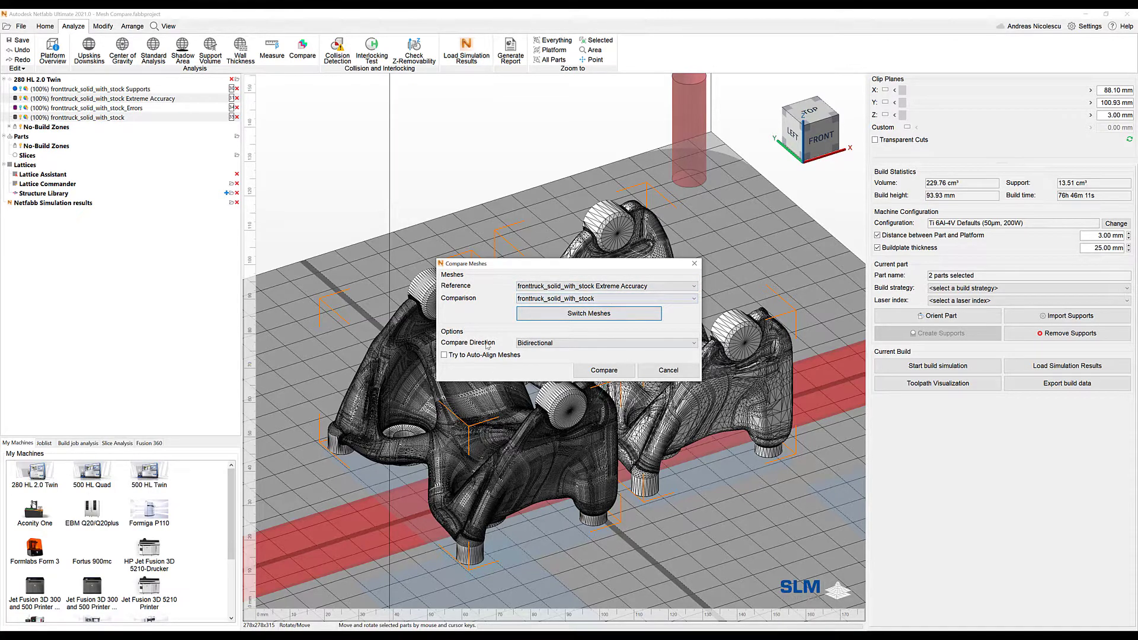
click(531, 343)
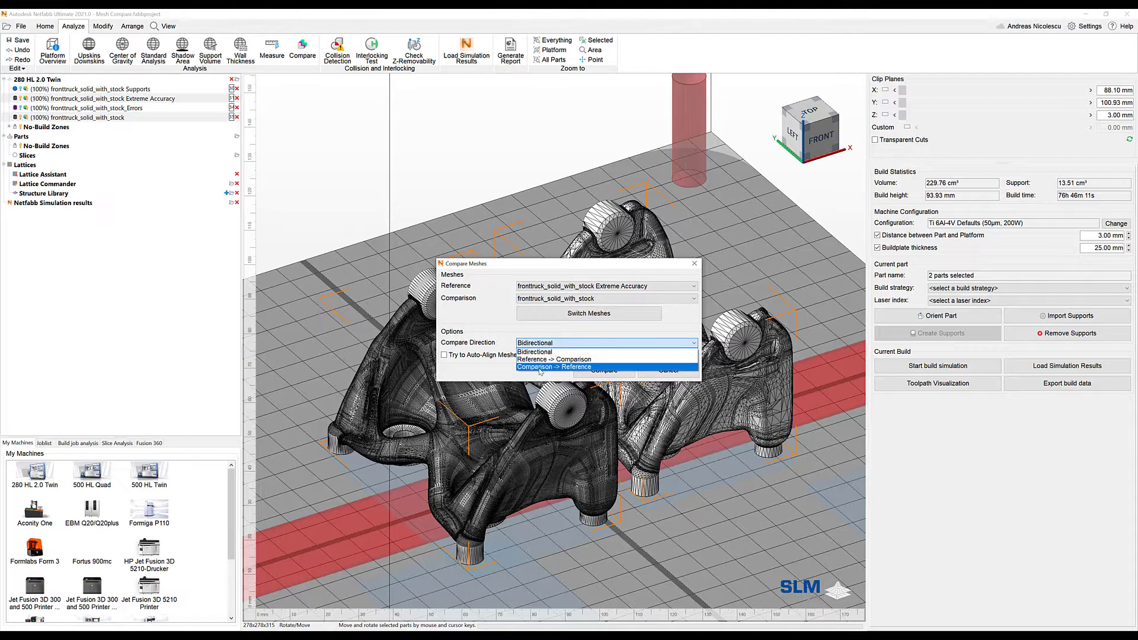
click(469, 368)
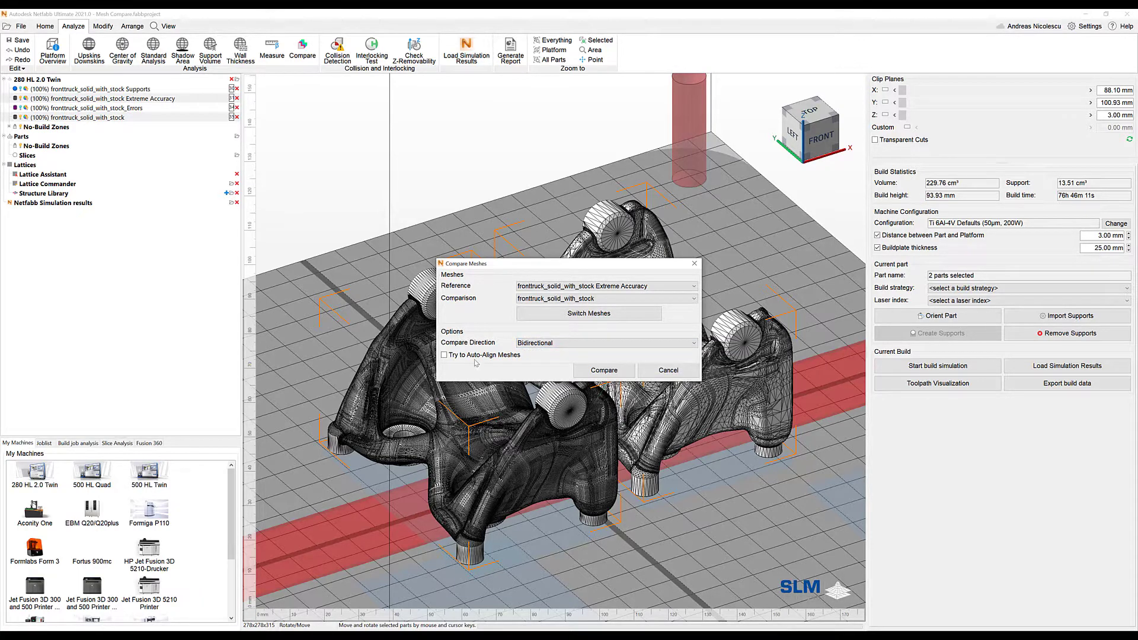
click(445, 355)
drag(516, 268, 451, 208)
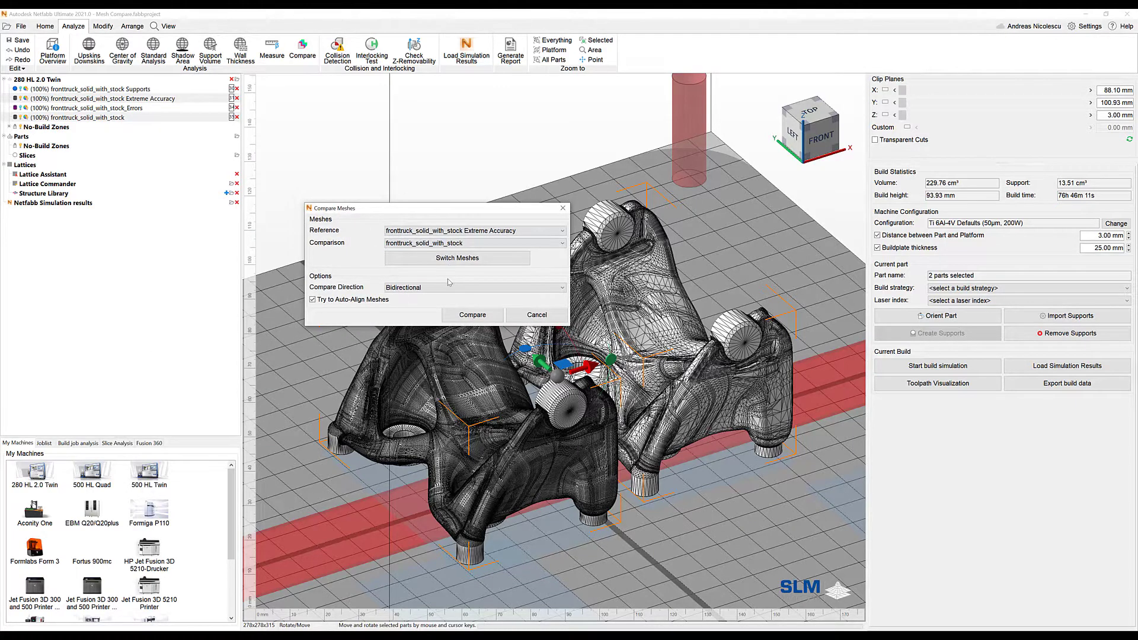
click(473, 315)
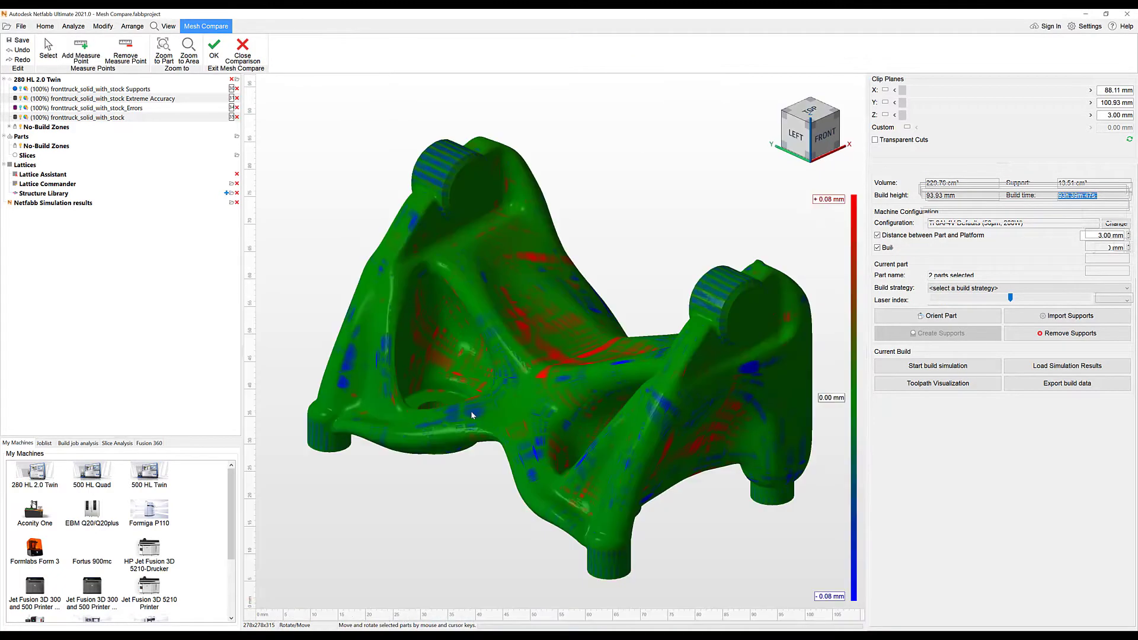
Step: Try deviation tolerances of 0.1607 mm, 0.0010 mm and 0.0888 mm on the coloured comparison mesh
mouse_move(459, 397)
right_down()
mouse_move(534, 373)
mouse_move(475, 382)
mouse_move(504, 382)
mouse_move(464, 397)
right_up()
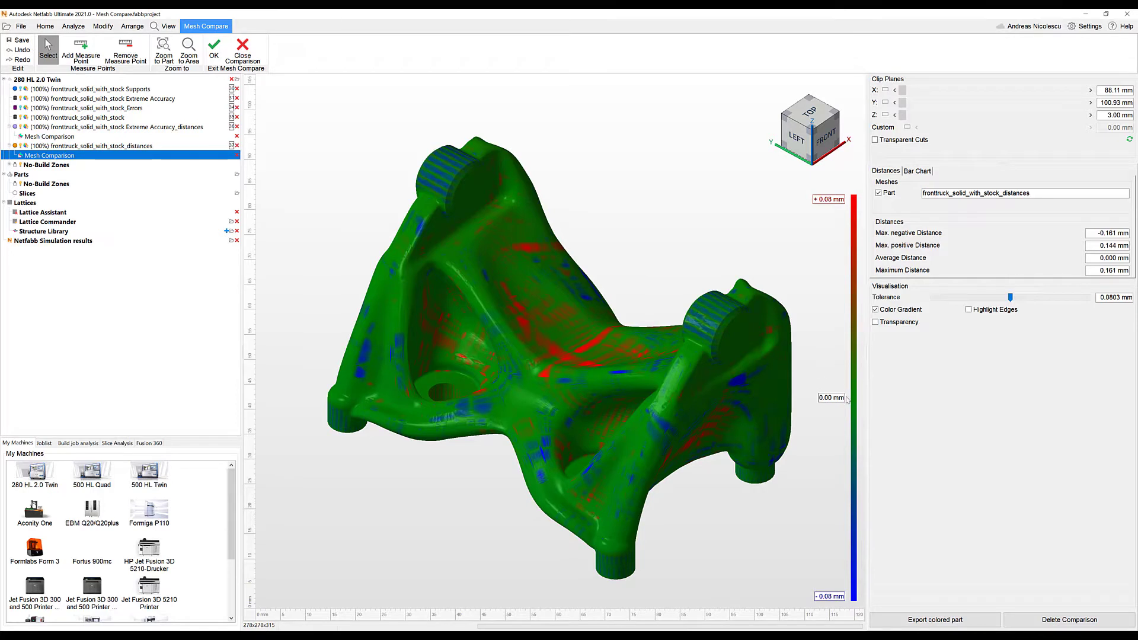
right_drag(490, 327, 487, 313)
scroll(487, 312, up, 1)
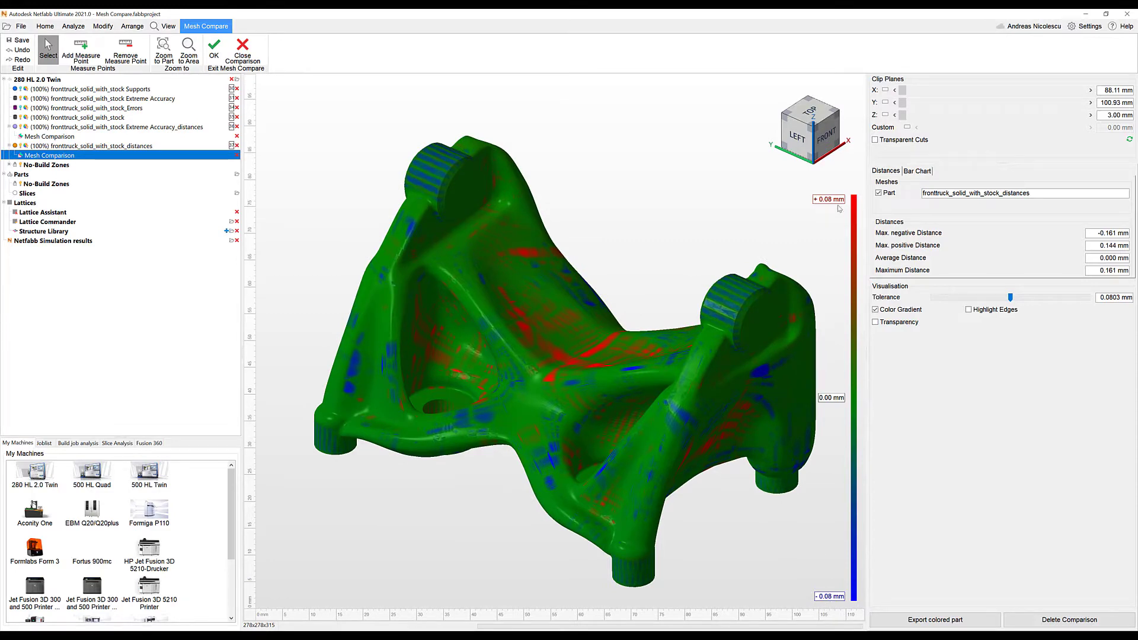
right_drag(560, 321, 539, 369)
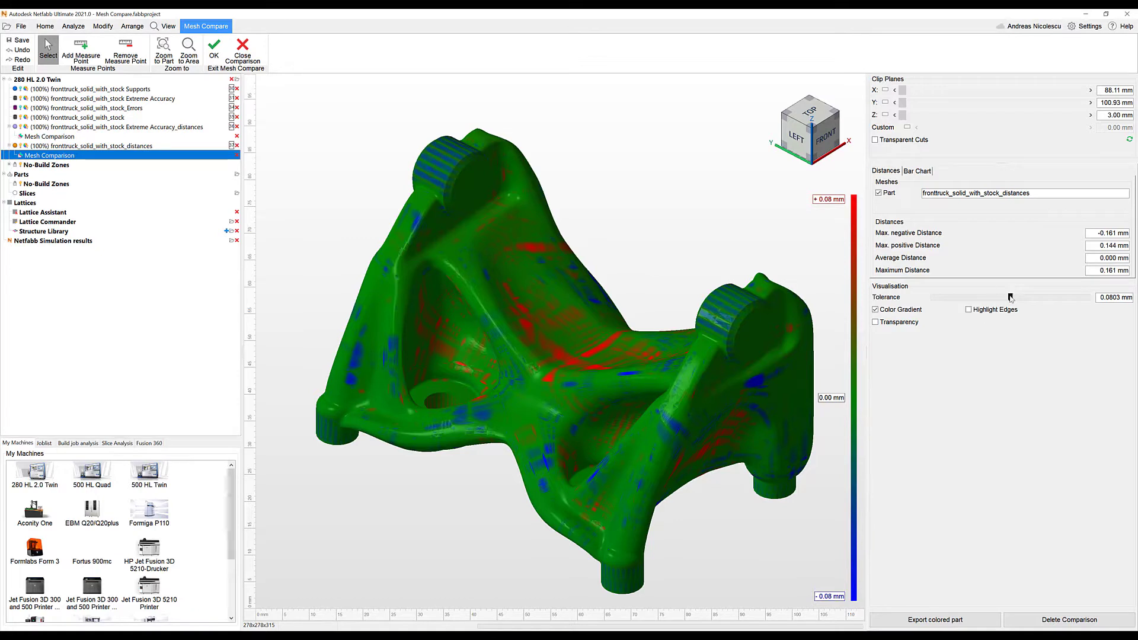
mouse_move(1010, 296)
mouse_down()
mouse_move(994, 300)
mouse_move(1013, 299)
mouse_up()
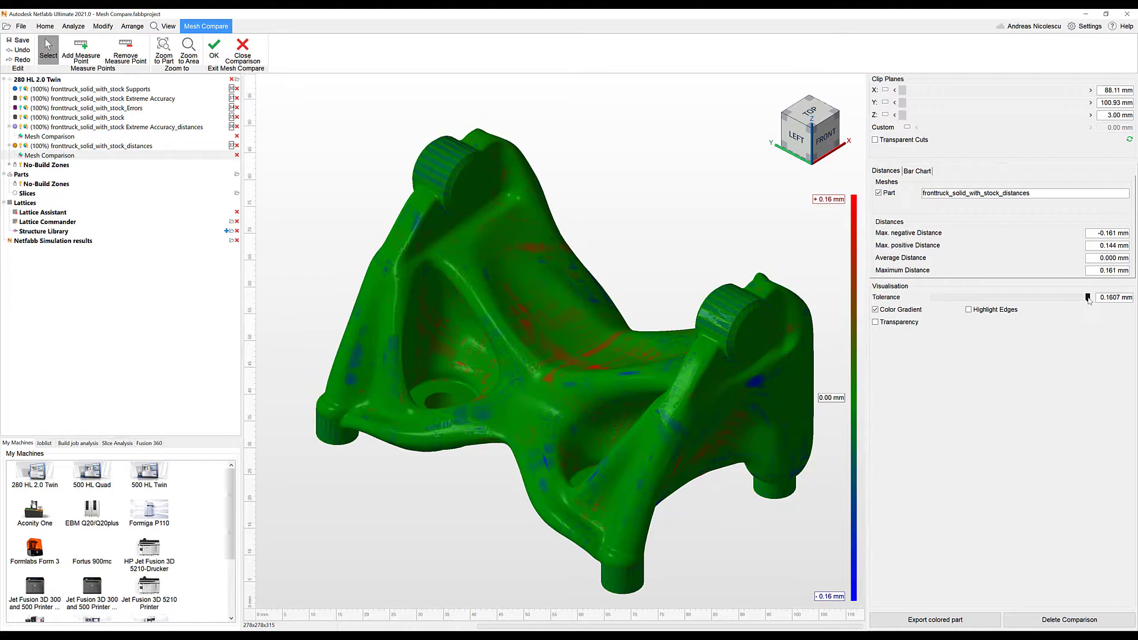
drag(1088, 298, 932, 298)
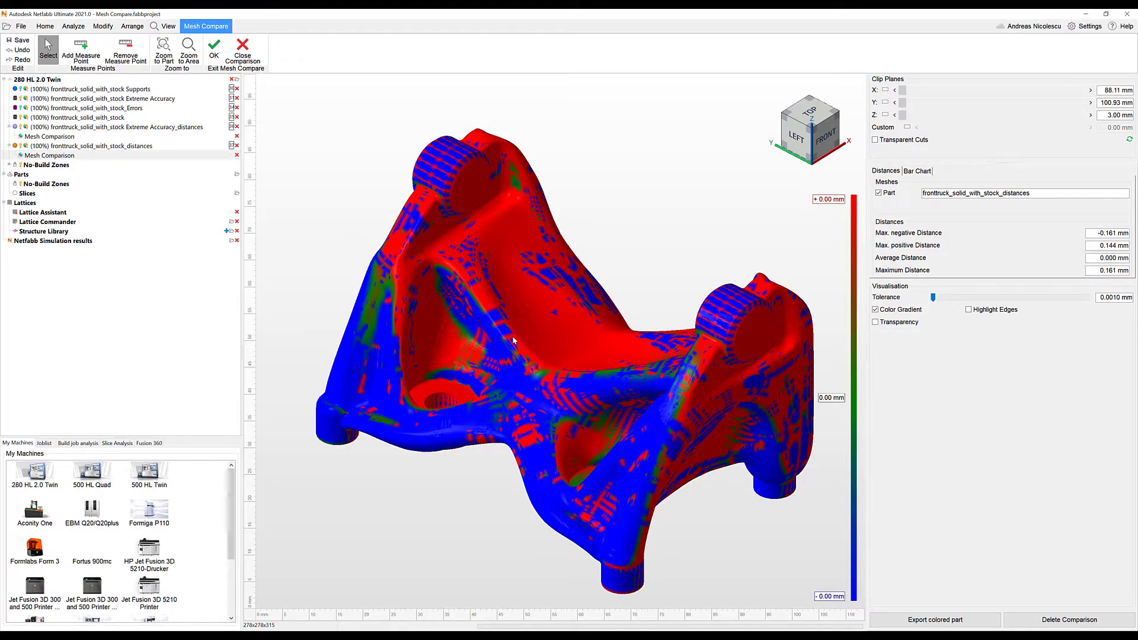
drag(934, 300, 1018, 302)
Step: Set the visualisation tolerance of the comparison to 0.0729 mm and inspect the coloured deviations
right_drag(521, 409, 552, 402)
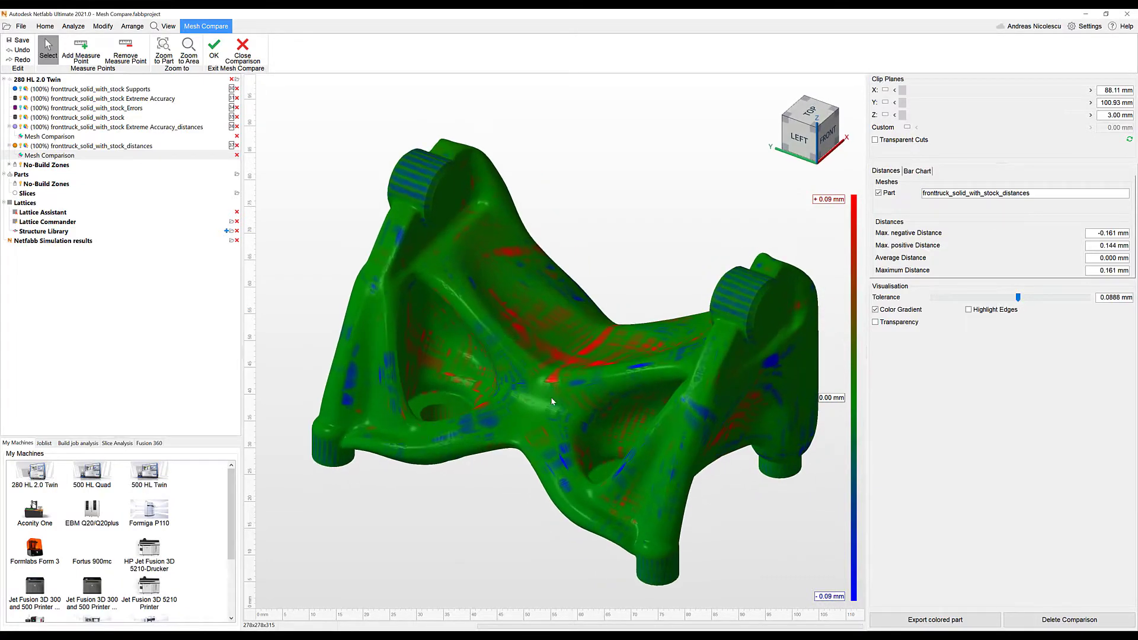
click(1104, 269)
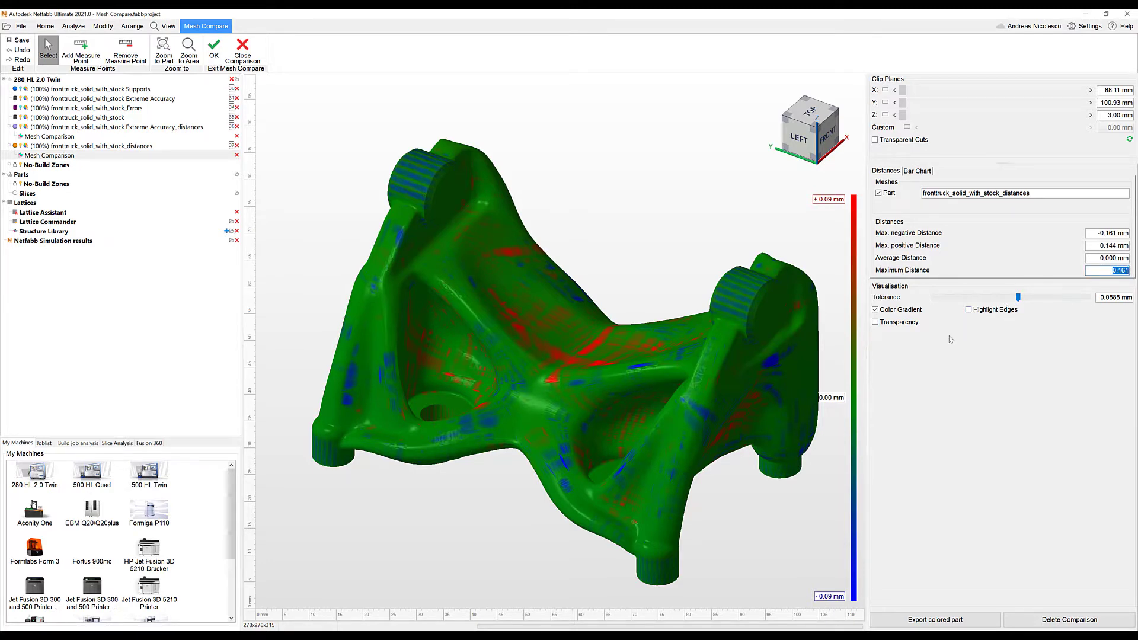
click(1019, 298)
drag(1031, 299, 1069, 298)
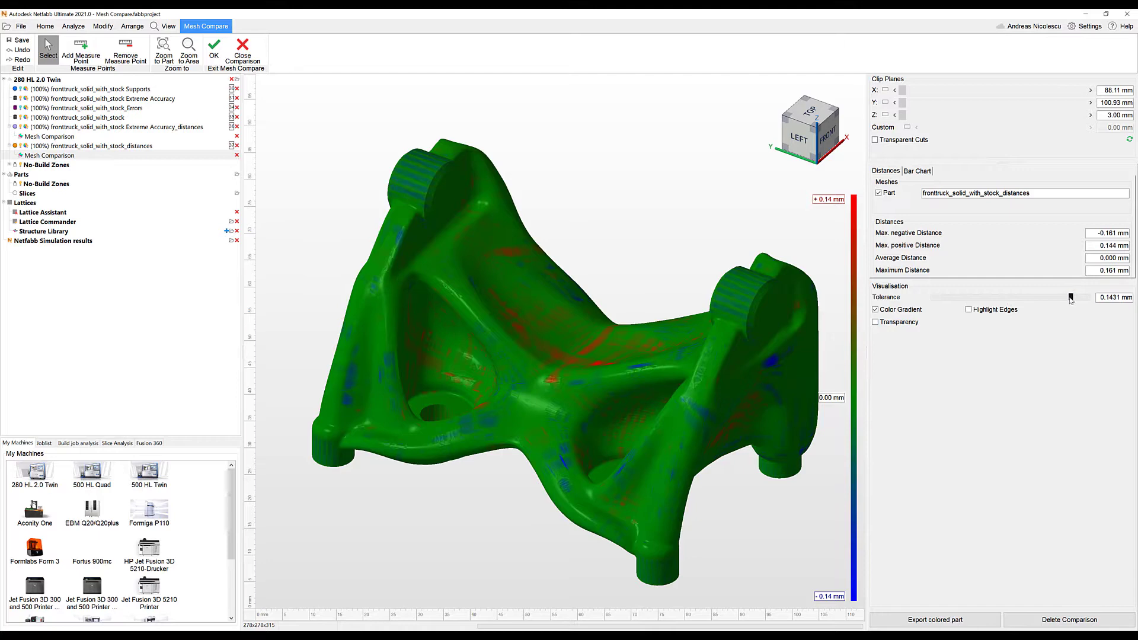
drag(1070, 298, 1000, 301)
mouse_move(525, 329)
right_down()
mouse_move(525, 292)
mouse_move(500, 349)
mouse_move(483, 310)
mouse_move(505, 323)
right_up()
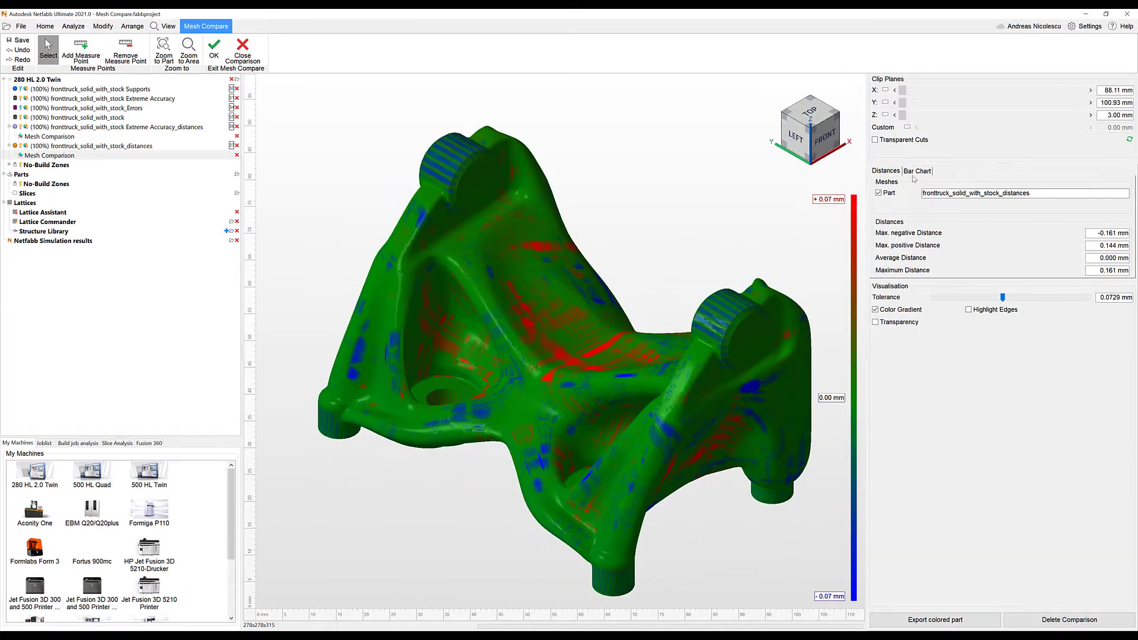
Step: Show the distribution of distances as a bar chart and set the tolerance to 0.0021 mm from its first bar
click(916, 171)
click(891, 228)
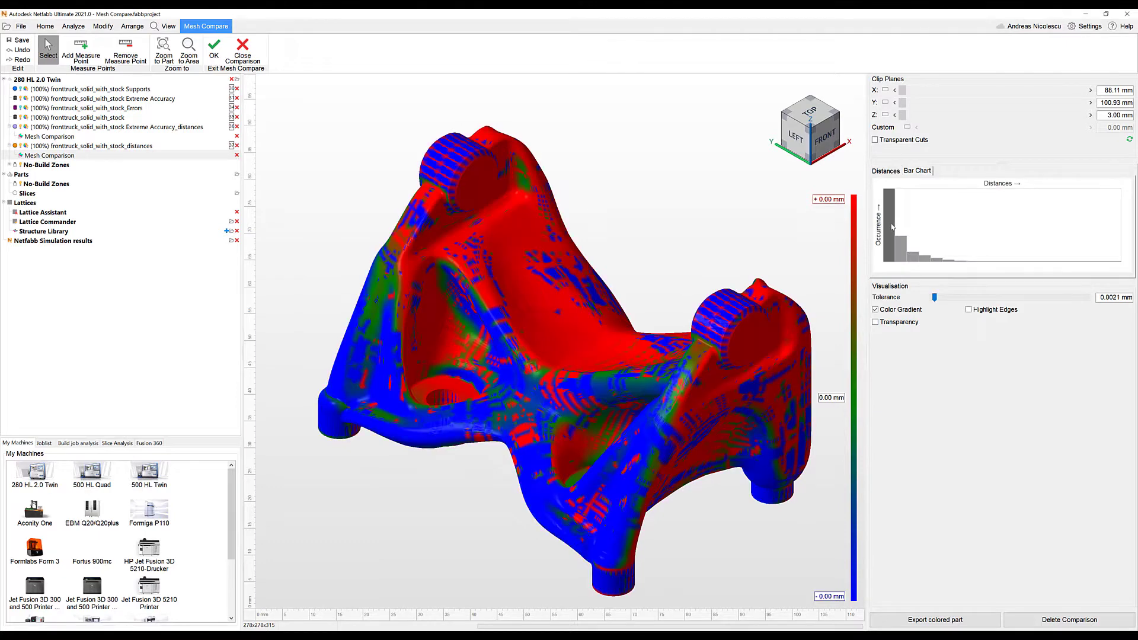
Step: Try tolerances of 0.0085 mm, 0.0169 mm, 0.0423 mm and 0.0021 mm from the bars of the distance distribution
click(897, 244)
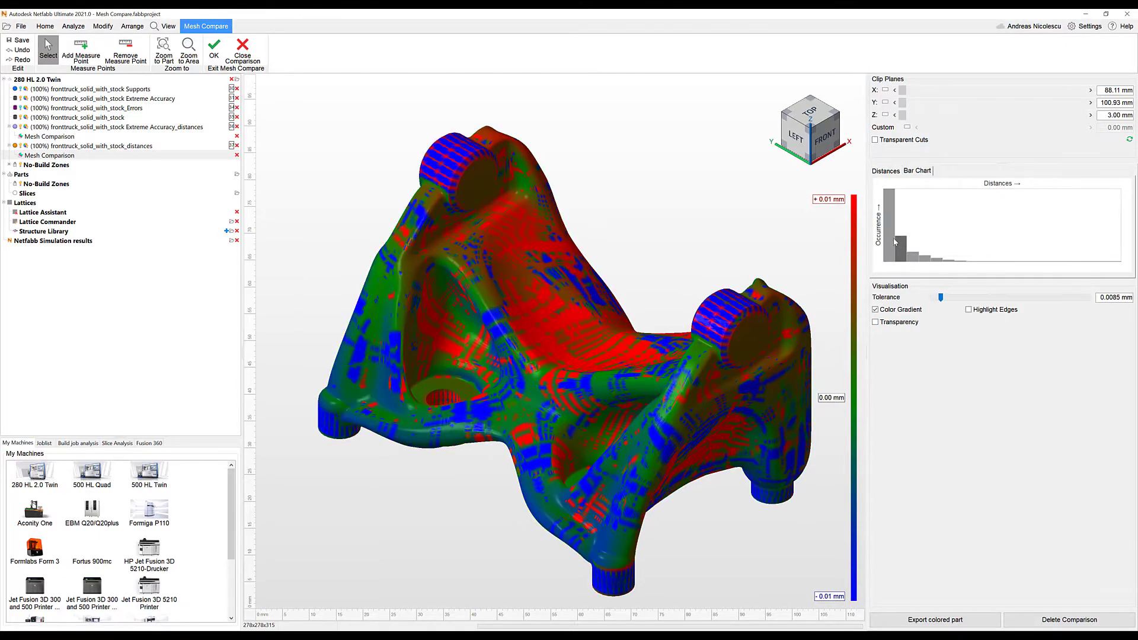
click(893, 239)
click(912, 256)
click(901, 248)
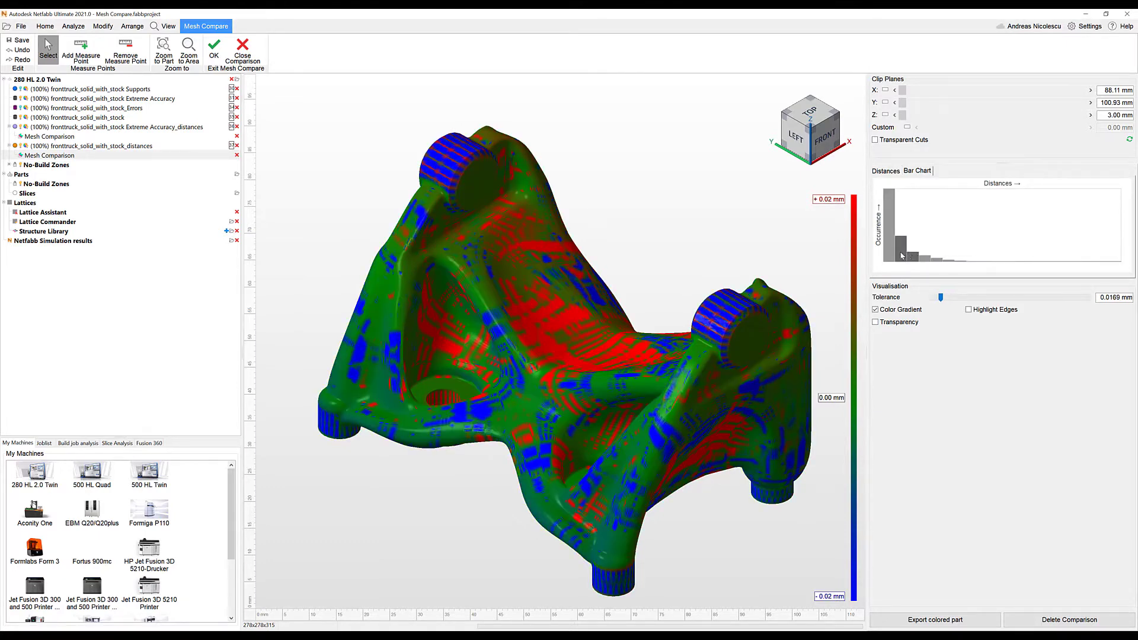
click(937, 259)
click(950, 260)
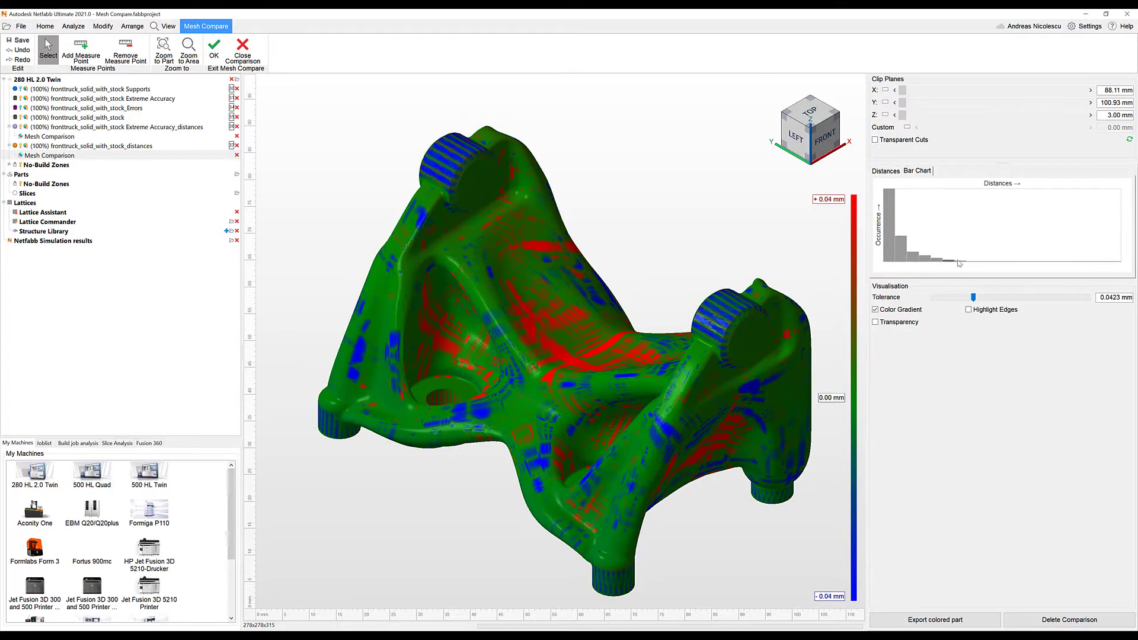
click(960, 263)
click(889, 239)
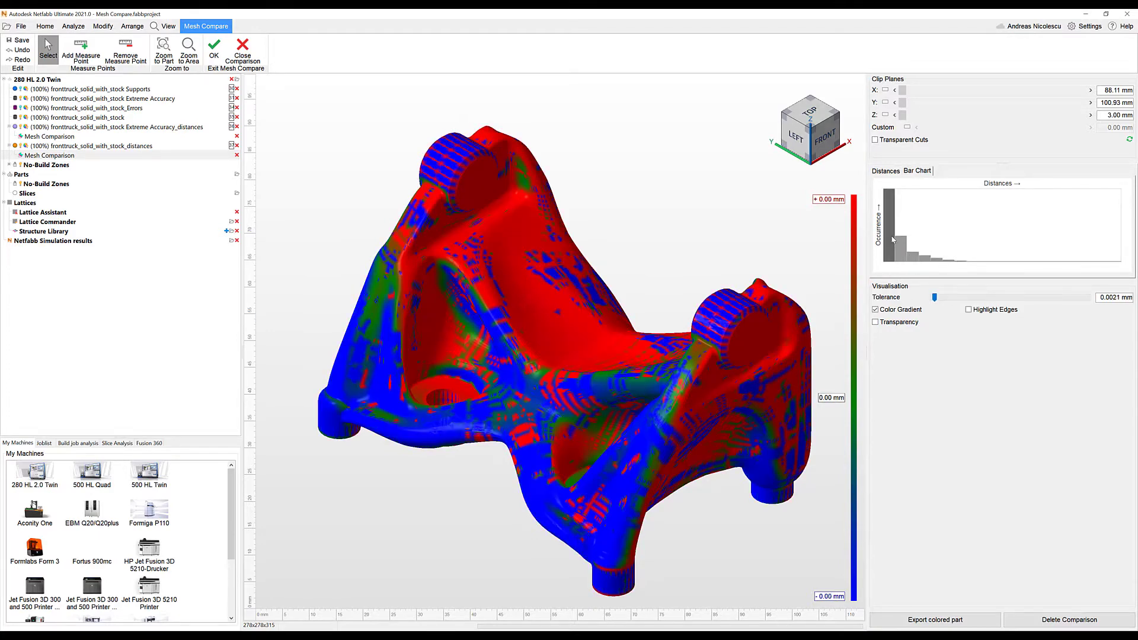
Step: Highlight the mesh edges with a tolerance of 0.0856 mm and accept the comparison, leaving a coloured copy of the part
click(893, 172)
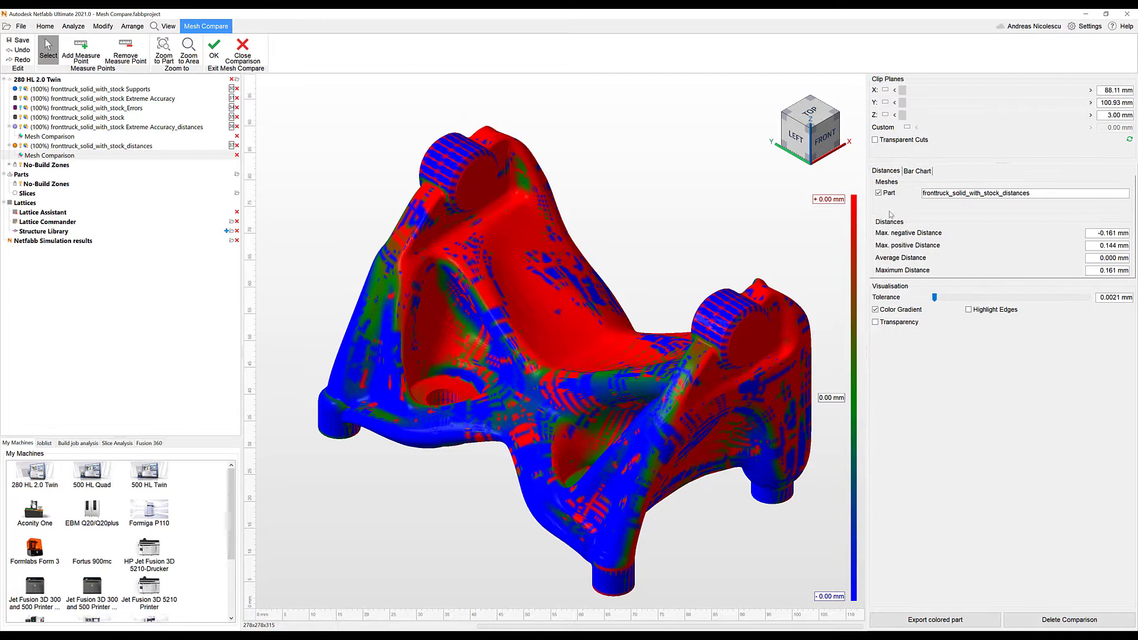
click(986, 314)
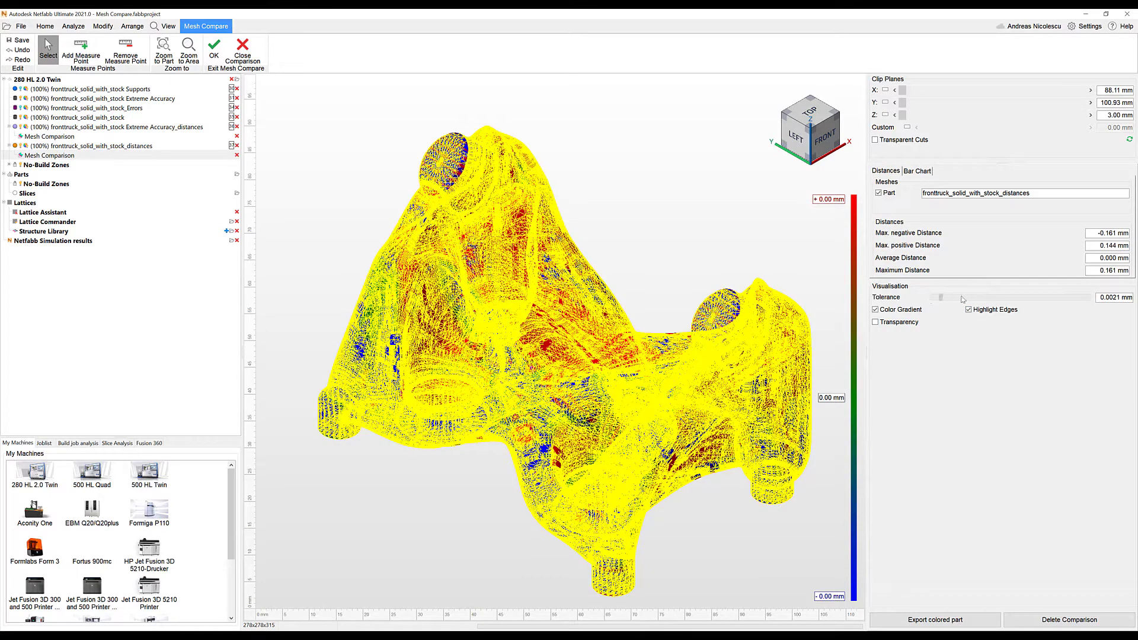
drag(962, 298, 1016, 302)
right_drag(649, 335, 668, 356)
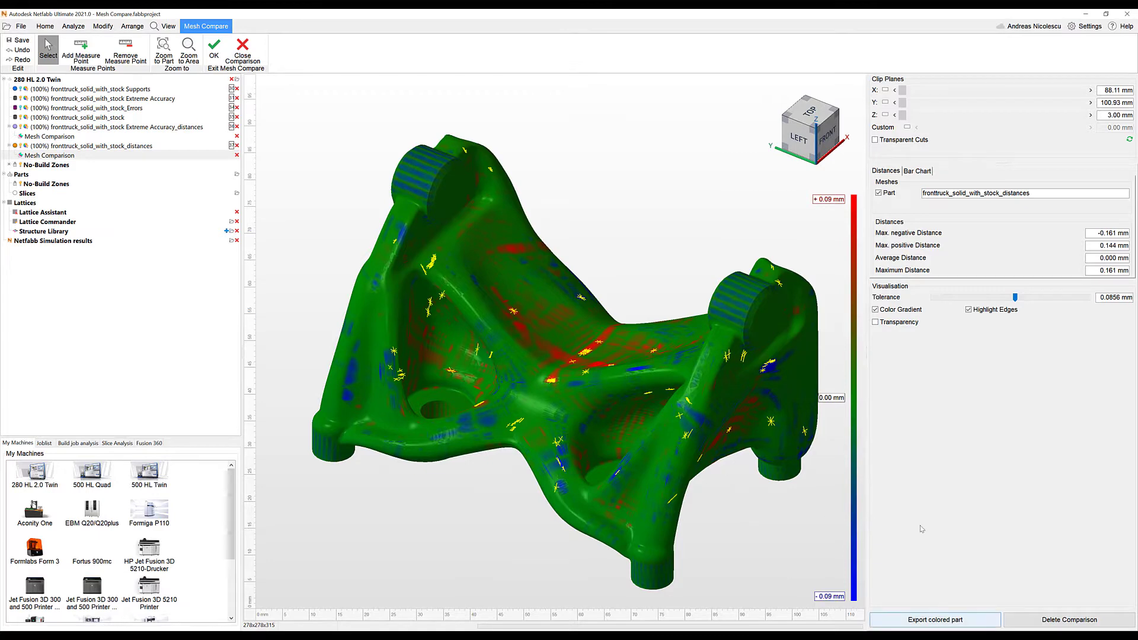
click(214, 48)
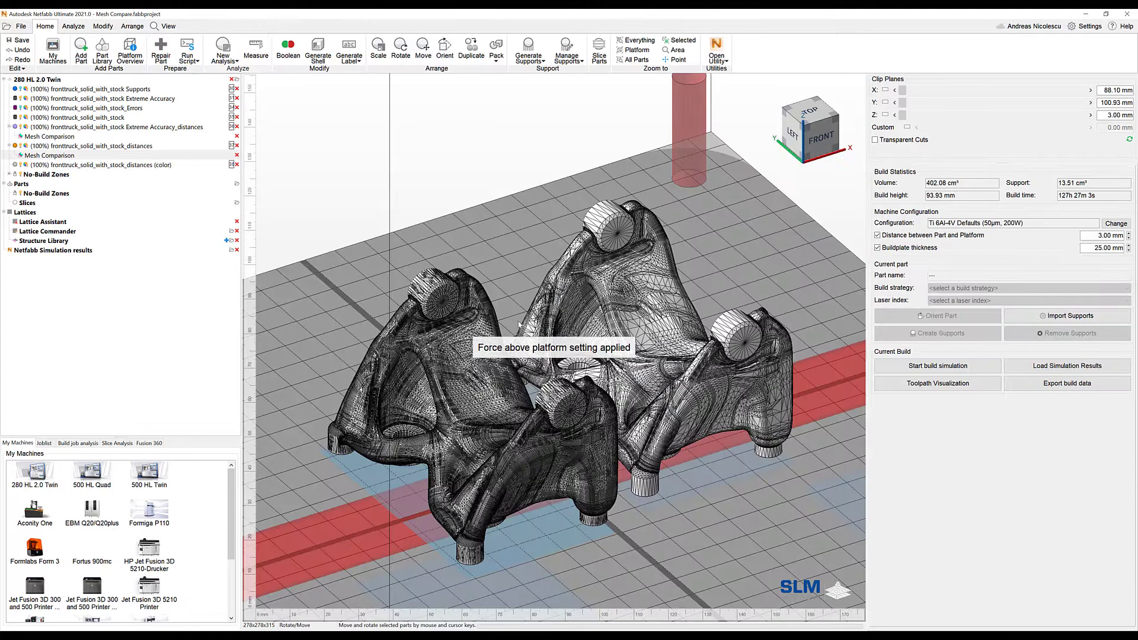
Step: Move fronttruck_solid_with_stock_distances aside, and shift its coloured copy 108.24 mm in X and -72.95 mm in Y
click(140, 147)
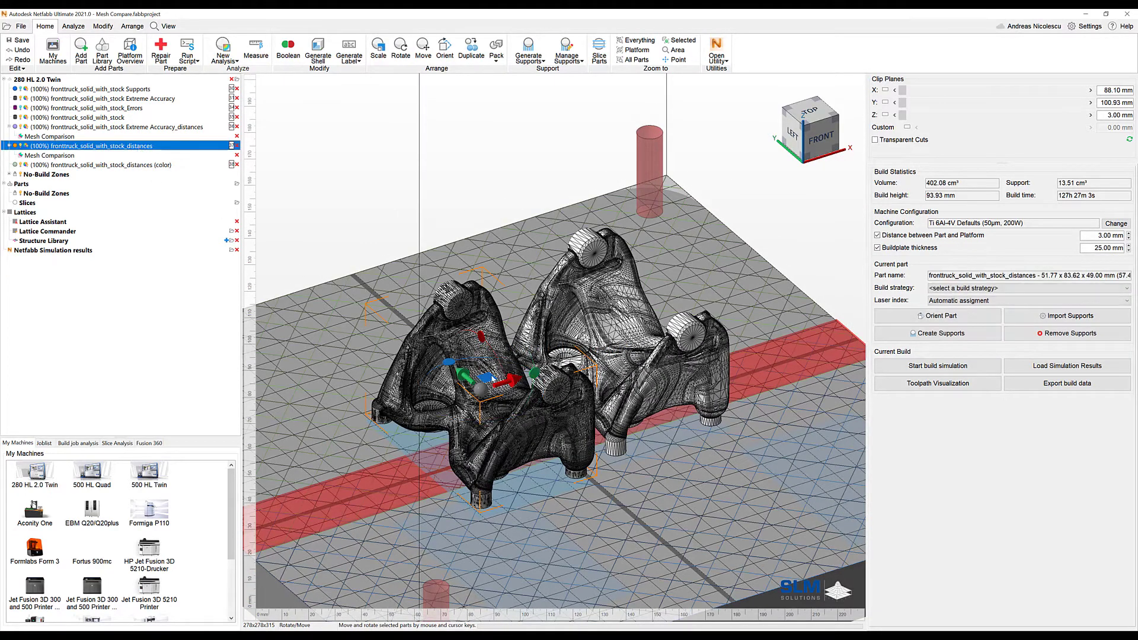
drag(438, 364, 400, 363)
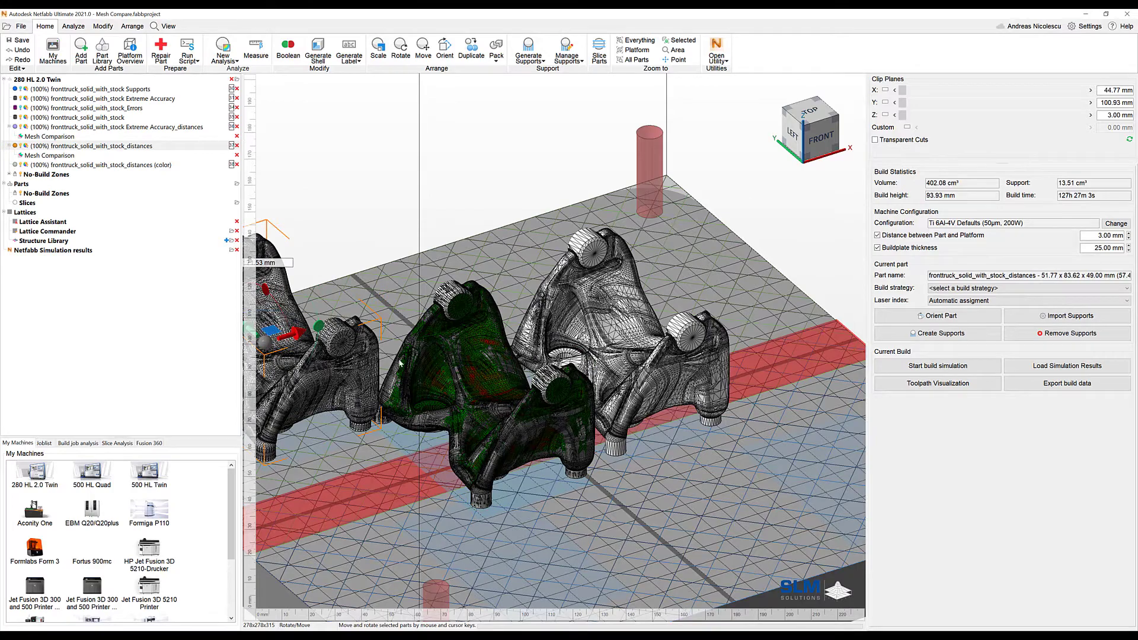
click(116, 166)
drag(491, 384, 626, 419)
scroll(589, 300, up, 5)
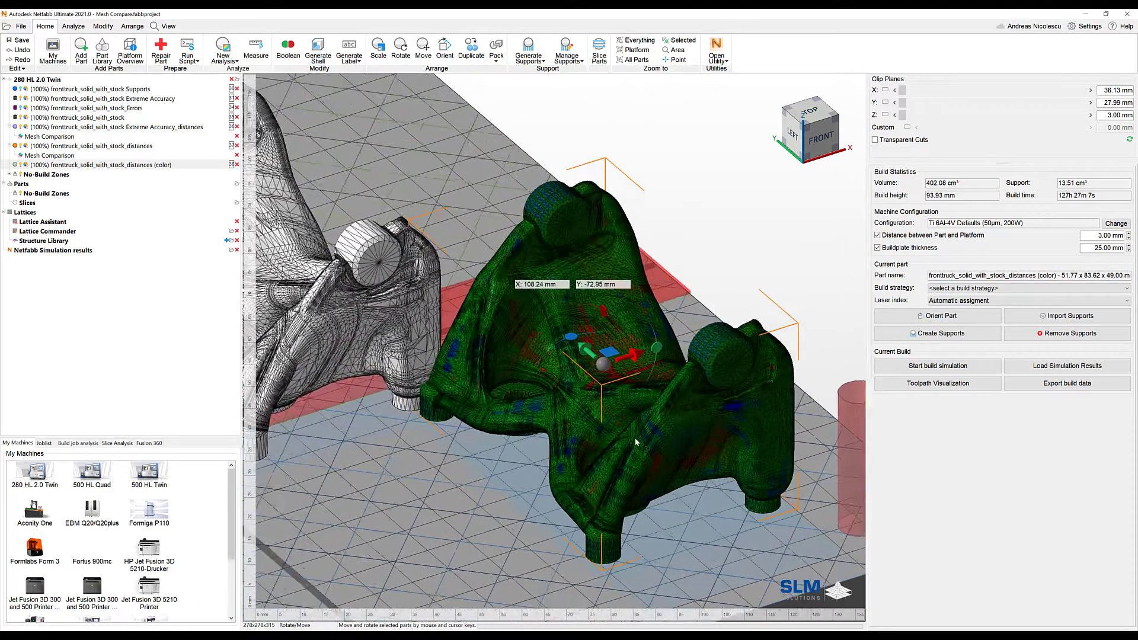
scroll(581, 318, down, 8)
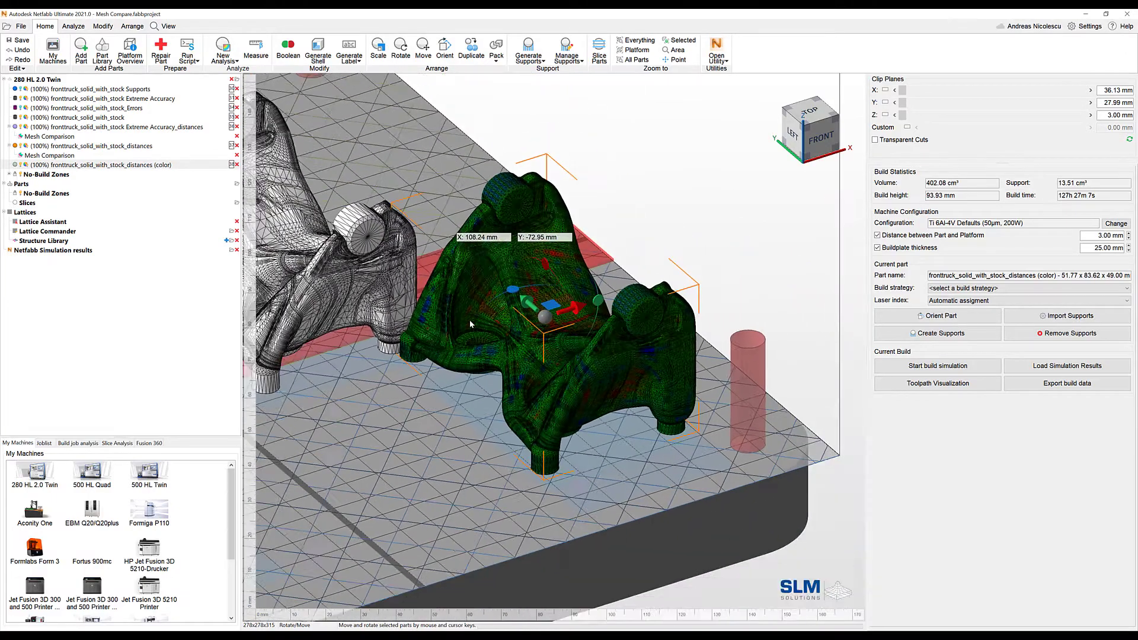
scroll(604, 374, down, 3)
scroll(634, 361, up, 3)
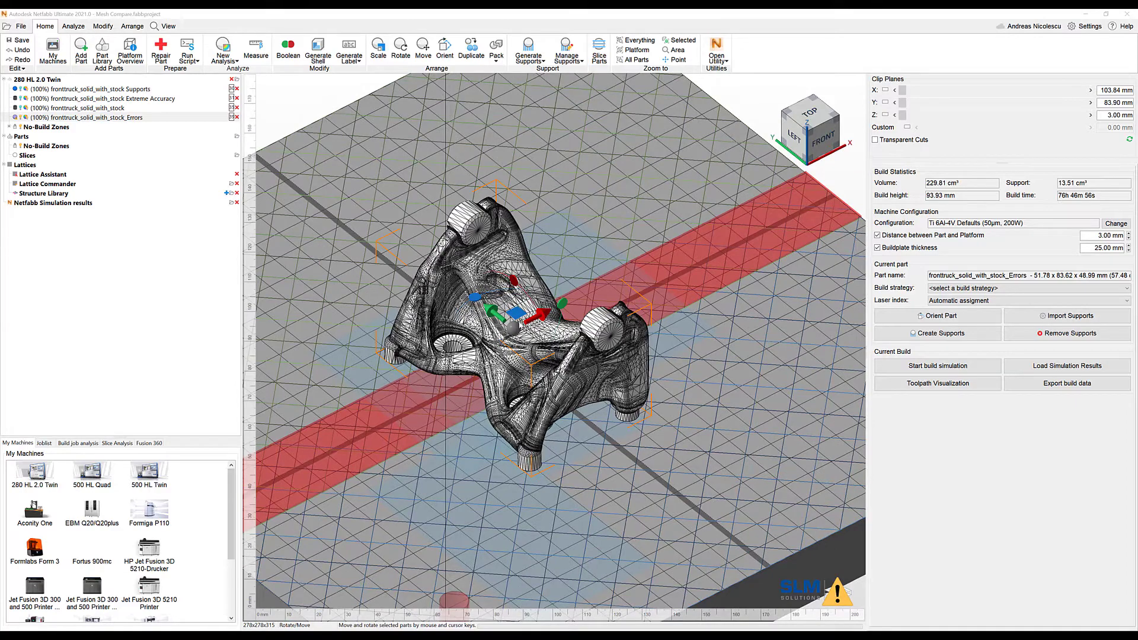
Step: Inspect the damaged wall area of fronttruck_solid_with_stock_Errors and open that part for repair
right_drag(518, 323, 517, 306)
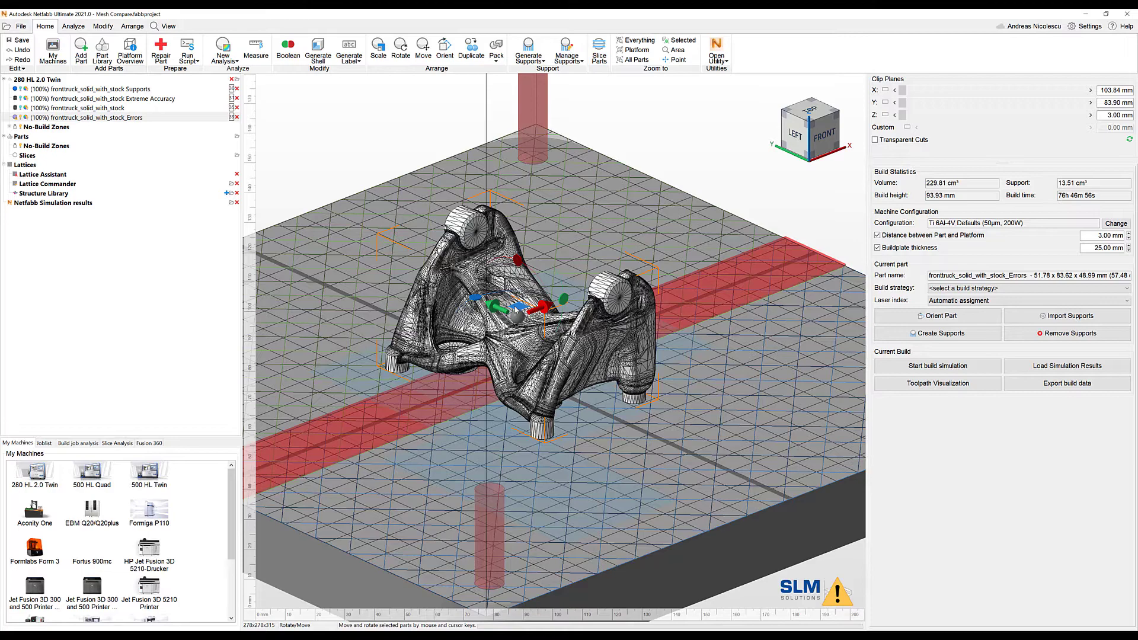
scroll(516, 309, up, 5)
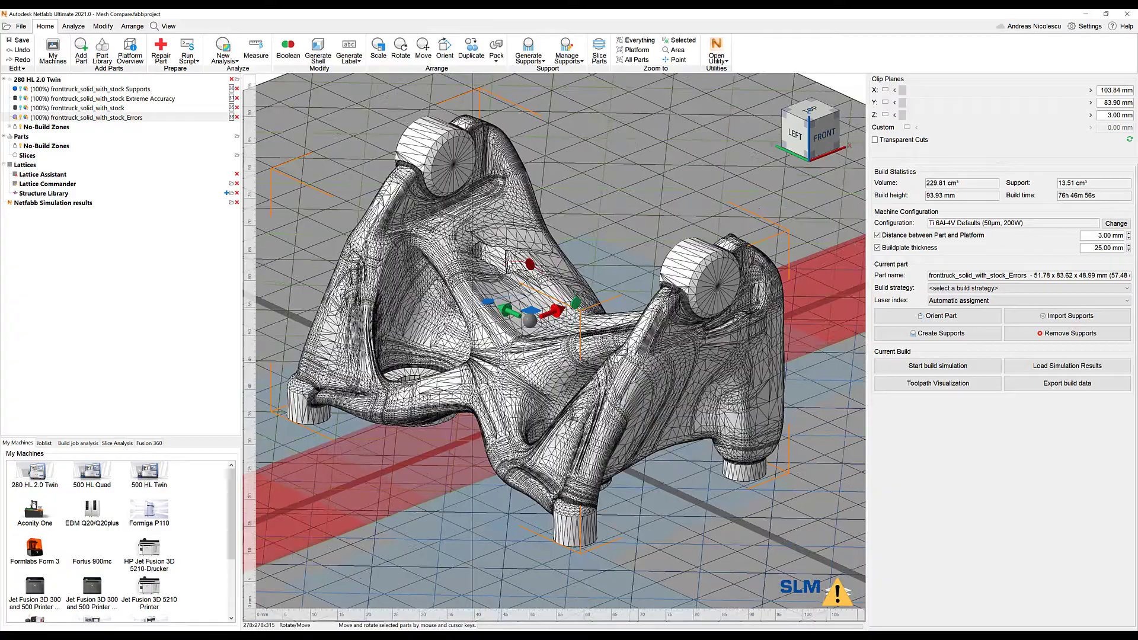
right_drag(516, 309, 515, 317)
mouse_move(519, 267)
right_down()
mouse_move(497, 326)
mouse_move(524, 288)
right_up()
scroll(504, 237, up, 5)
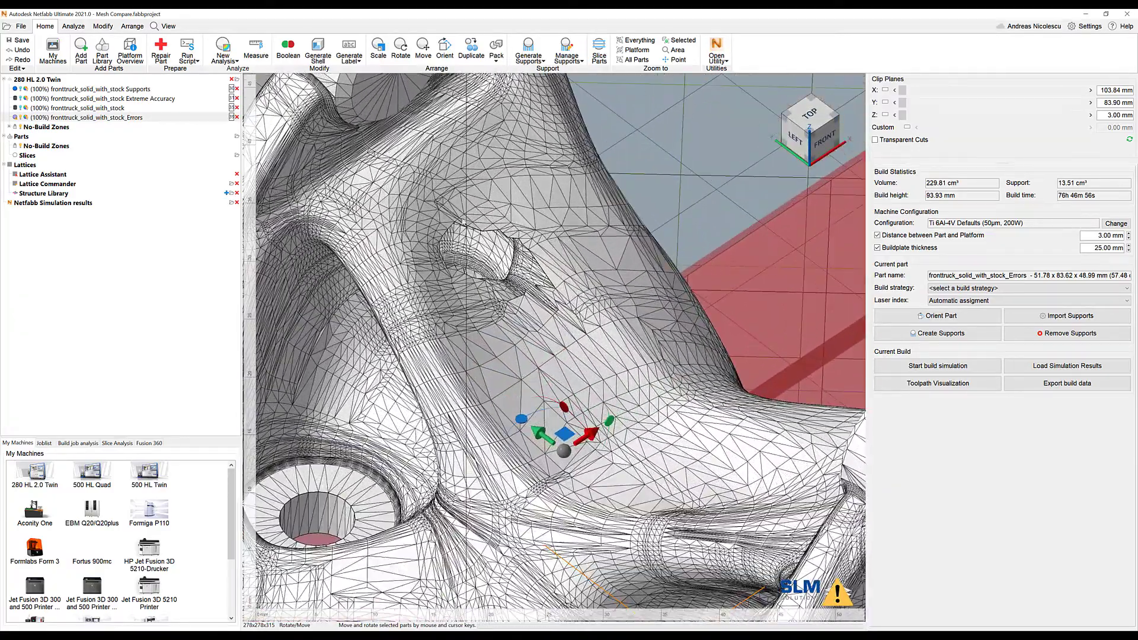
right_drag(509, 286, 469, 263)
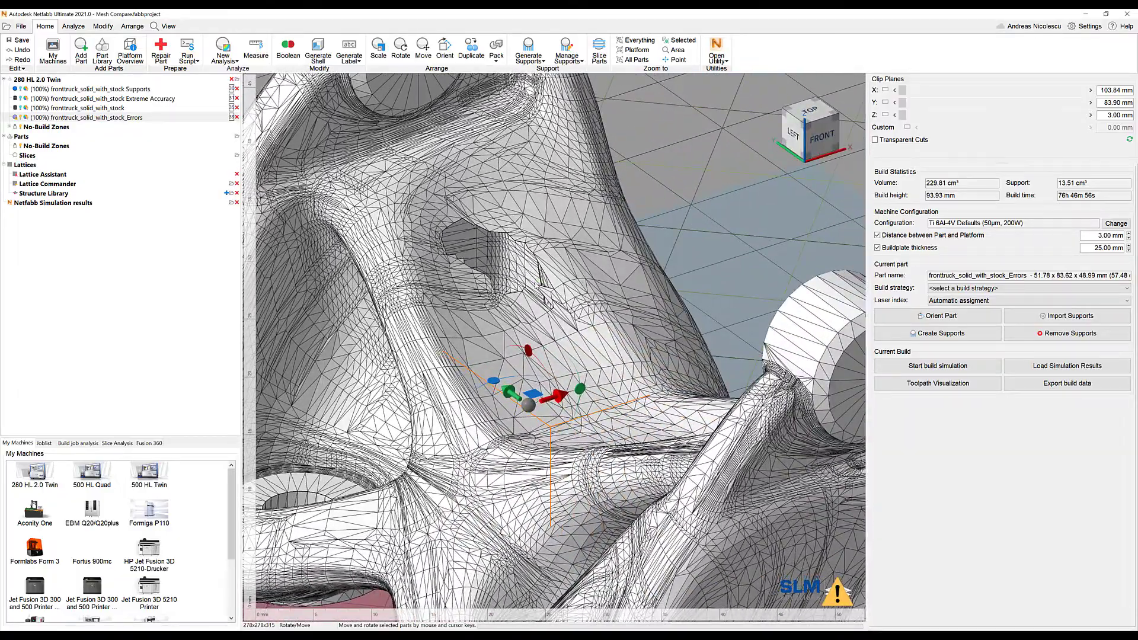
click(145, 117)
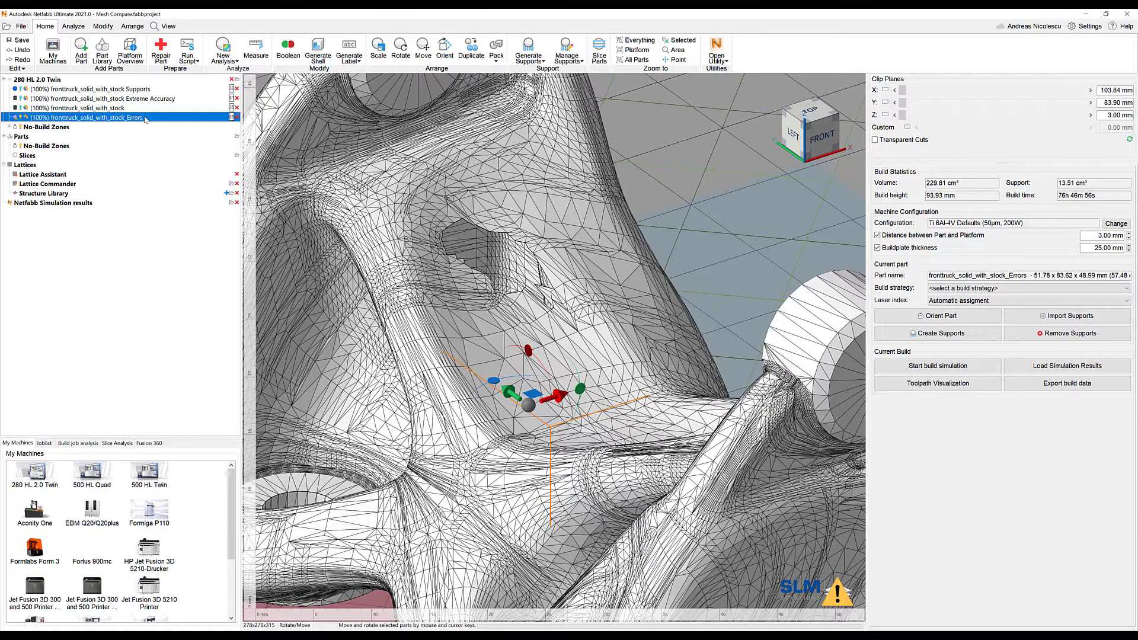
click(163, 54)
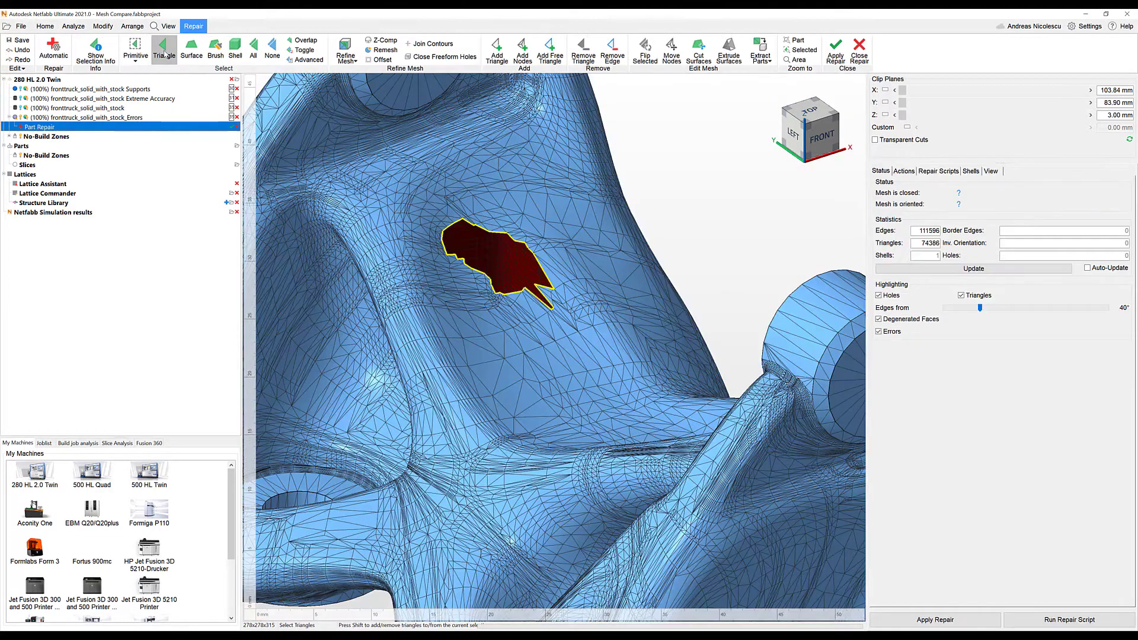
Step: Brush-select the band of triangles all around the hole in the part's inner wall
right_drag(570, 314, 394, 231)
middle_drag(394, 234, 591, 385)
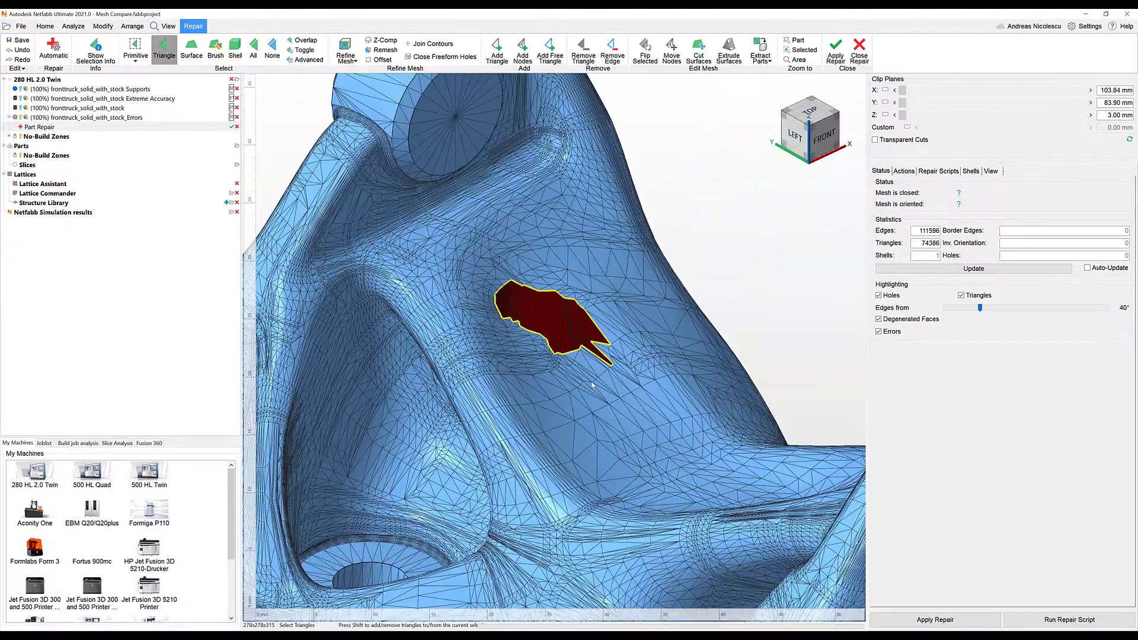
right_drag(548, 325, 527, 288)
scroll(534, 312, up, 2)
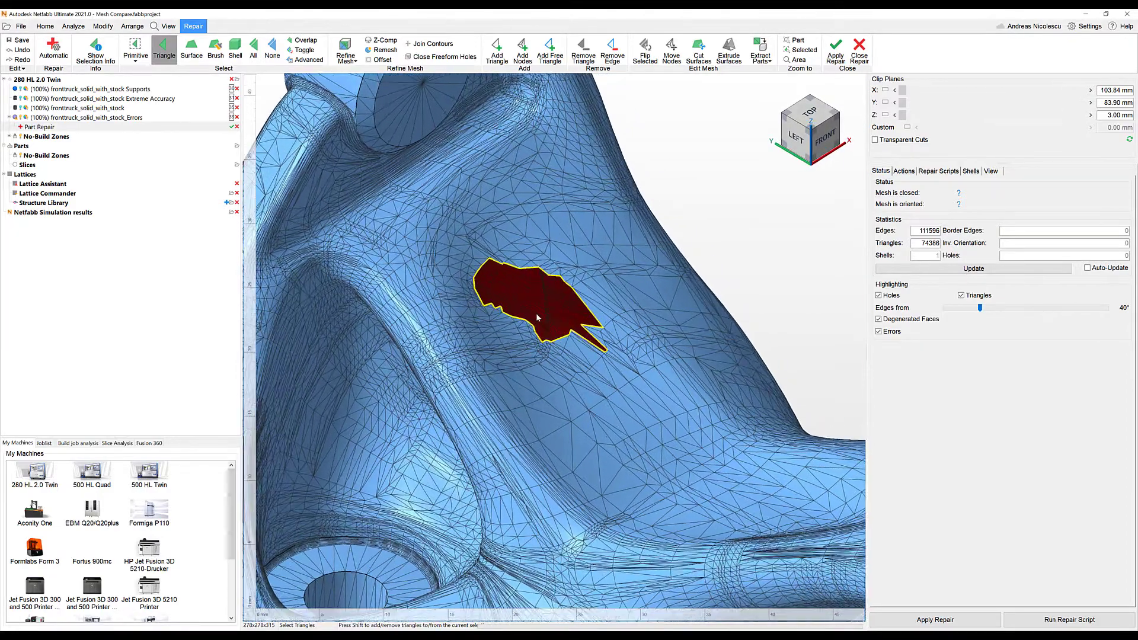
click(934, 171)
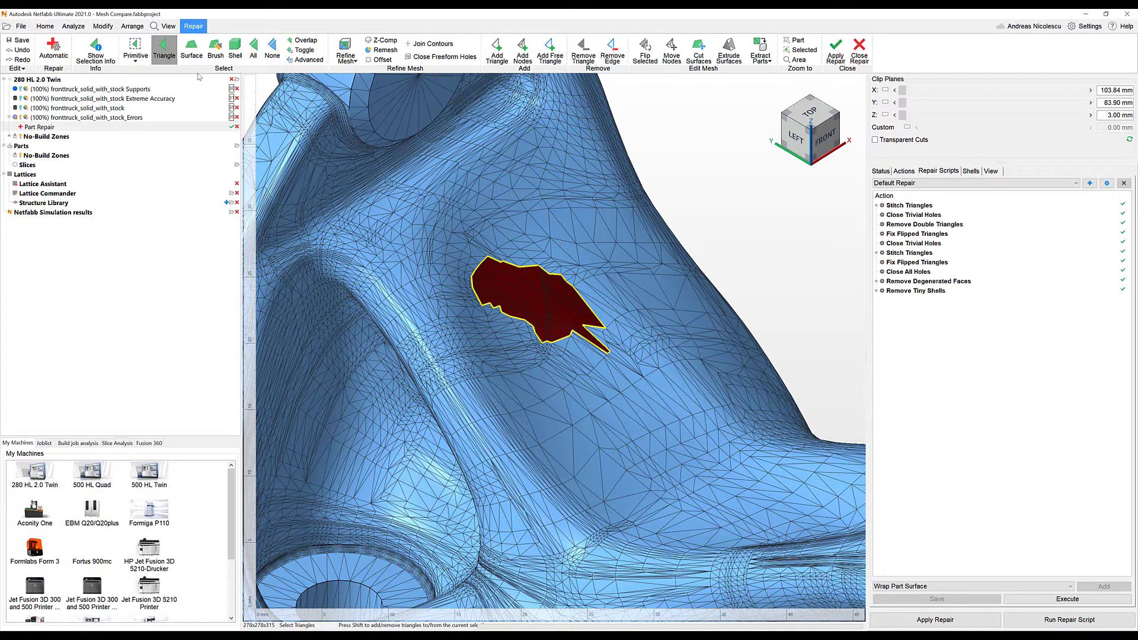
click(192, 50)
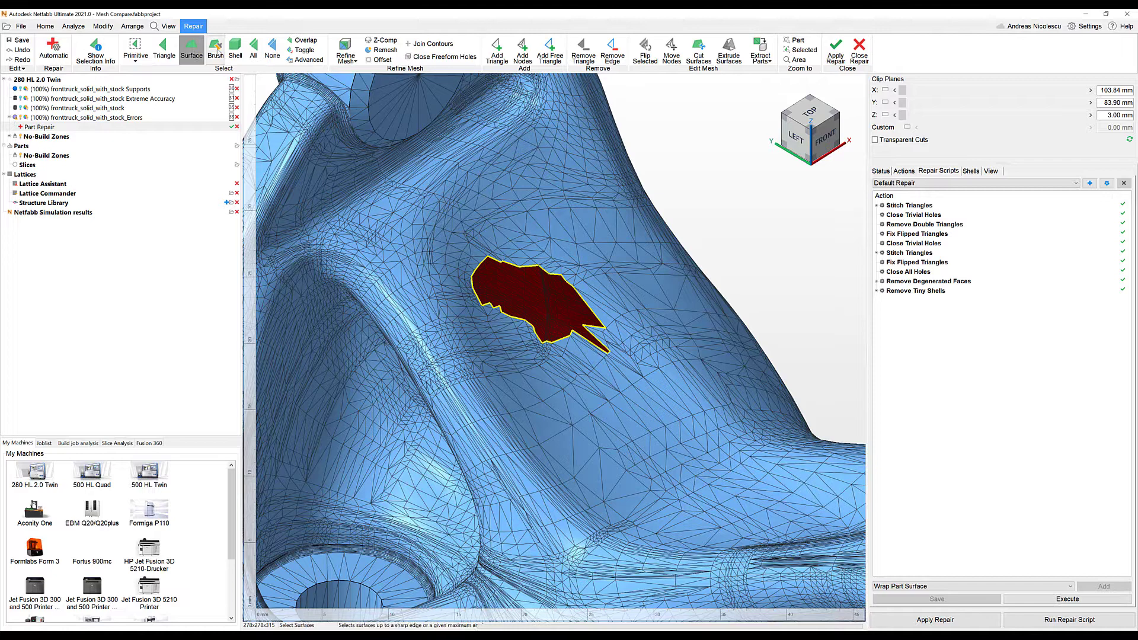
click(216, 51)
ctrl+scroll(544, 268, down, 5)
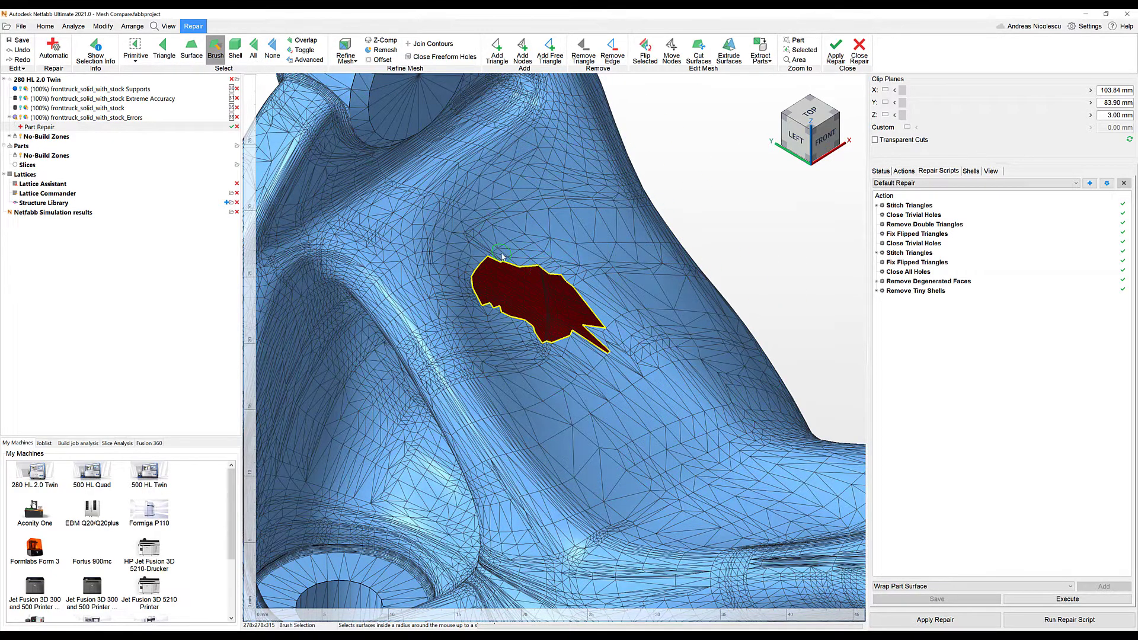
mouse_move(483, 234)
mouse_down()
mouse_move(545, 254)
mouse_move(596, 290)
mouse_move(610, 367)
mouse_move(555, 355)
mouse_move(459, 300)
mouse_move(475, 251)
mouse_move(474, 279)
mouse_move(497, 311)
mouse_up()
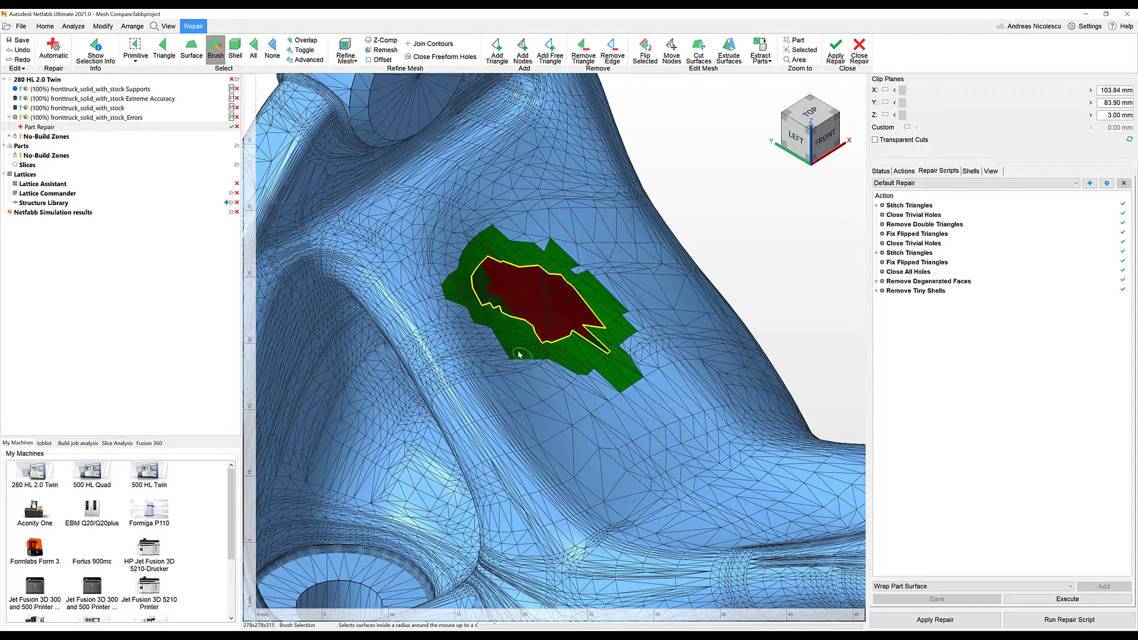
Step: Close the freeform hole in the selected area with scale factor 1.00, boundary rotate factor 0.00° and flat closing off
click(442, 56)
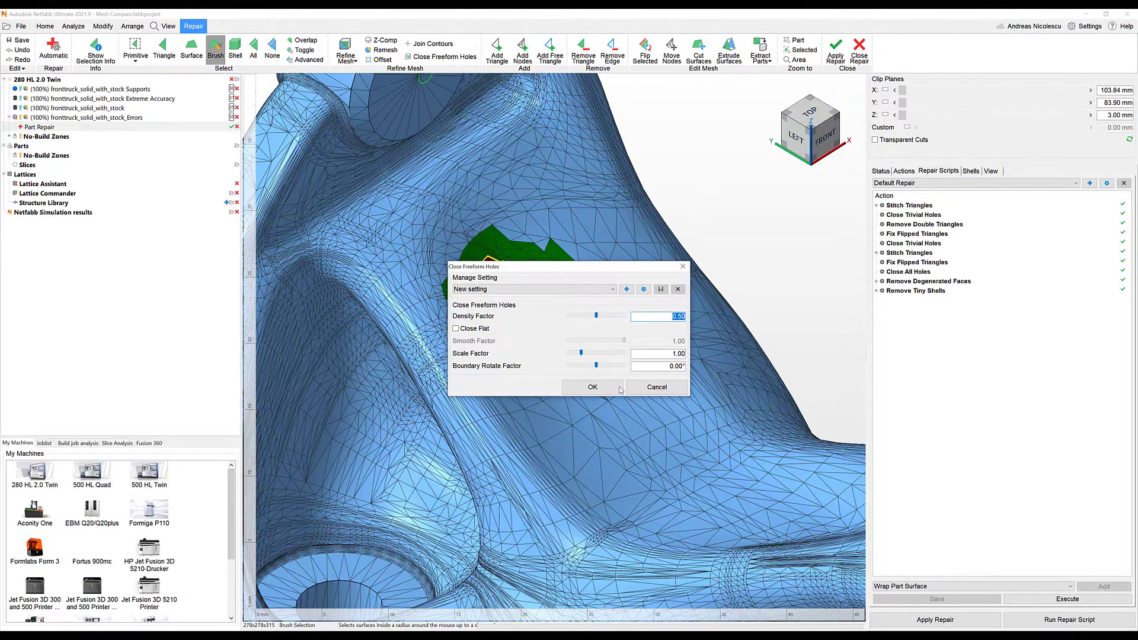
click(592, 386)
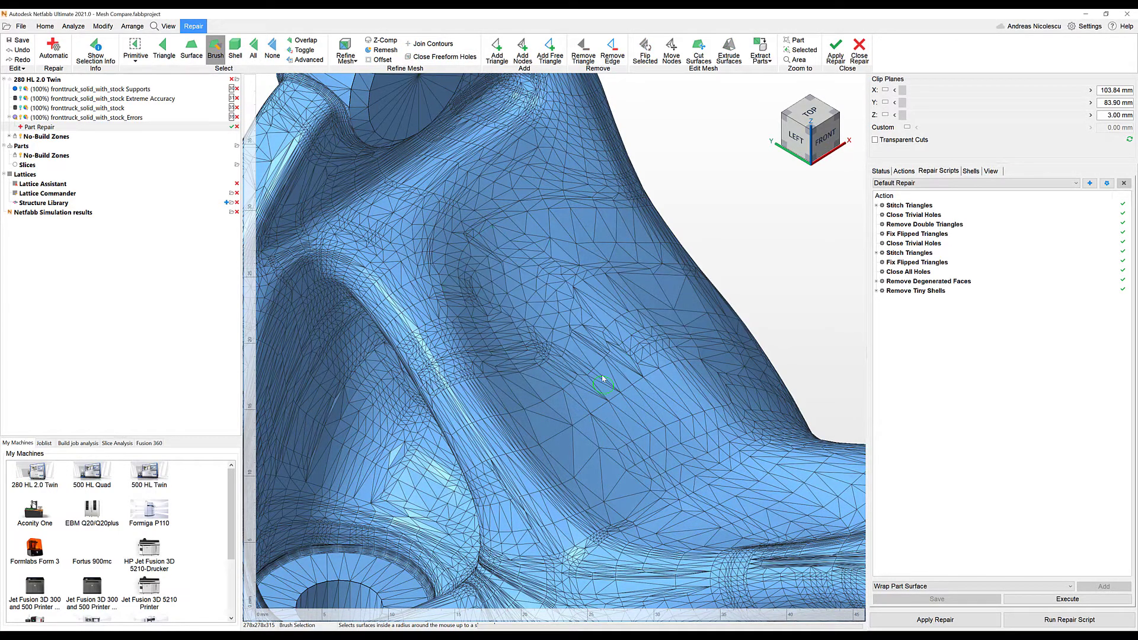
right_drag(603, 379, 581, 364)
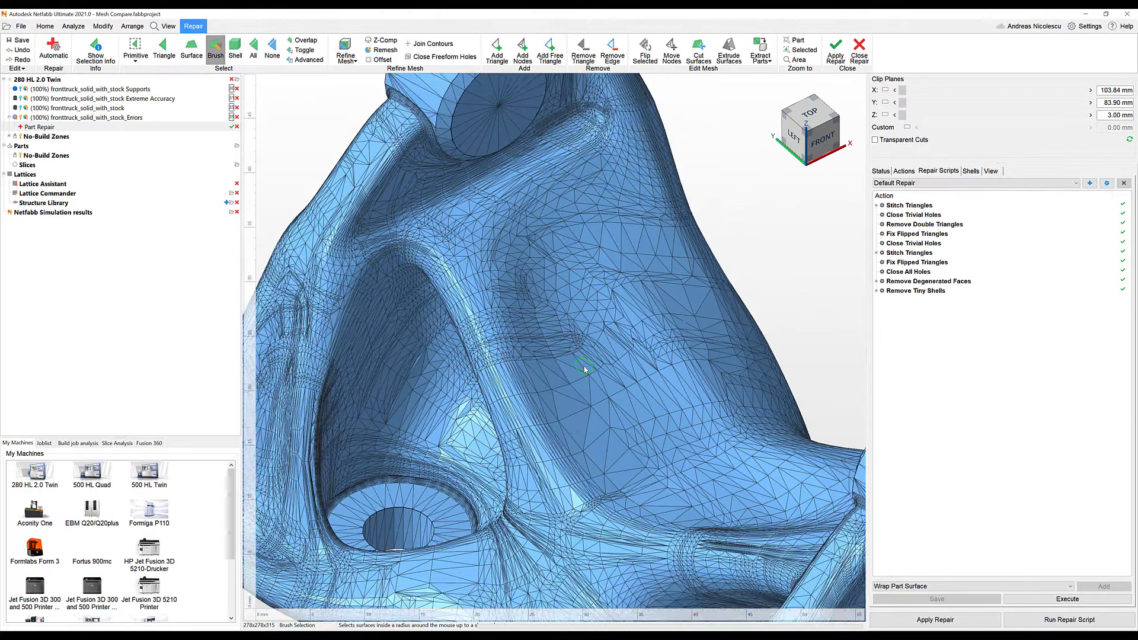
scroll(584, 368, down, 1)
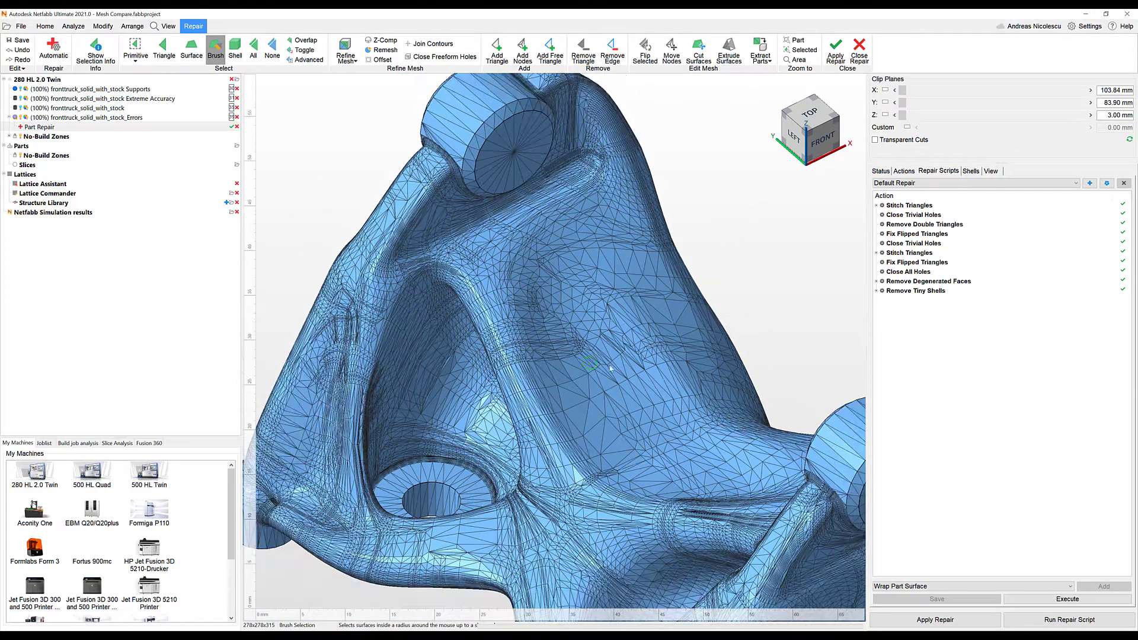
Step: Apply the repair, keeping the old part and comparing it with the repaired one, and examine the deviations around the closed hole
click(835, 52)
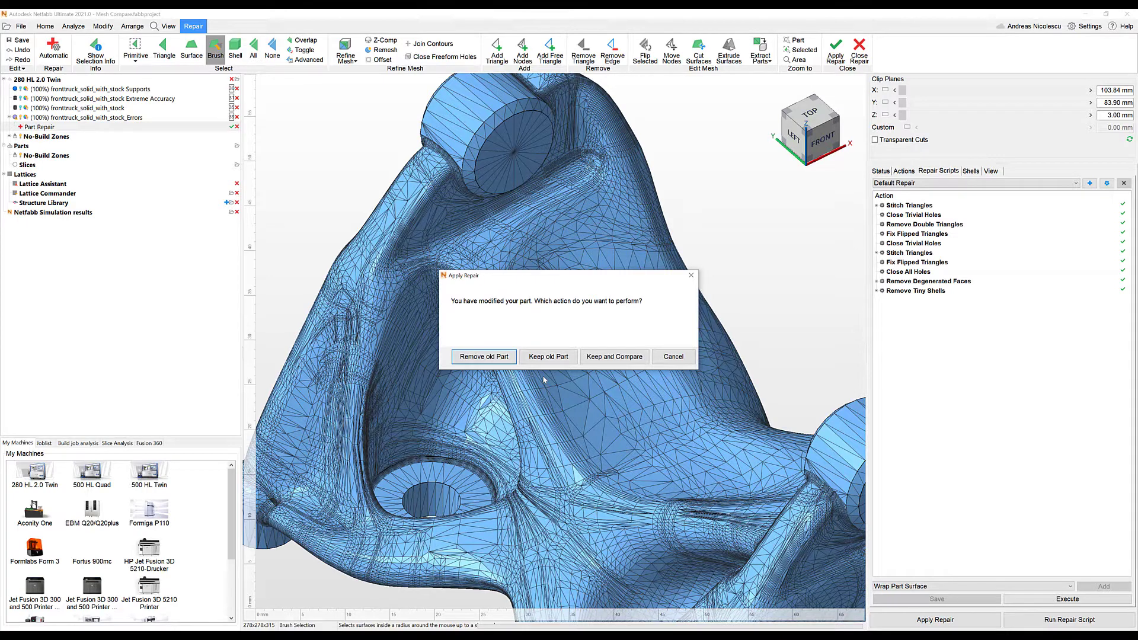
click(608, 358)
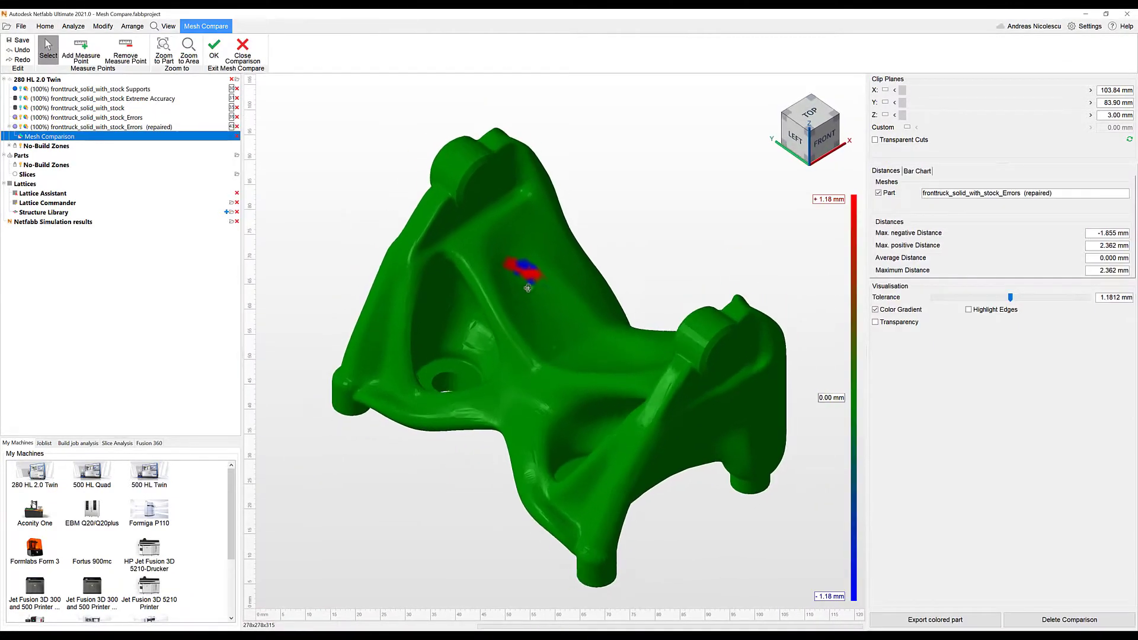
right_drag(527, 288, 546, 275)
scroll(503, 265, up, 6)
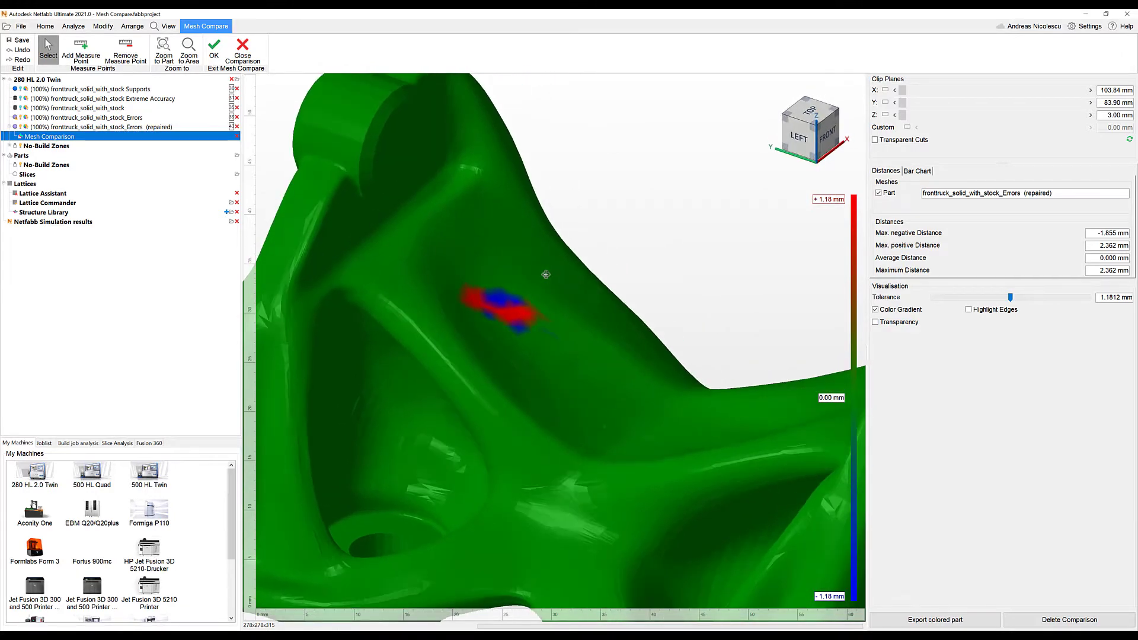
scroll(525, 336, down, 2)
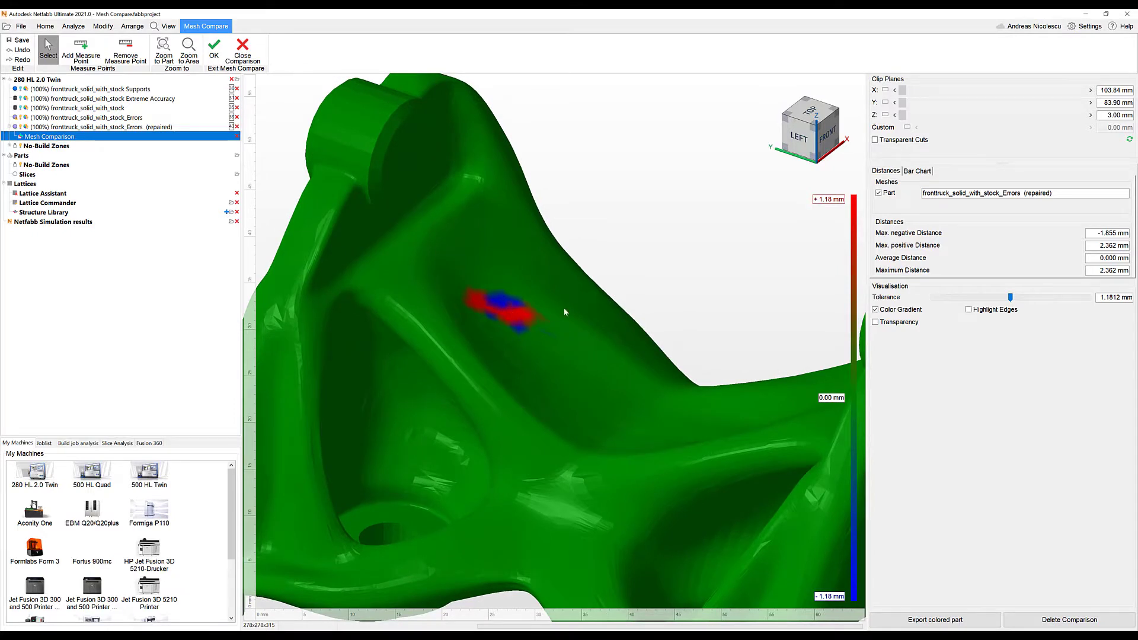
middle_drag(492, 318, 496, 320)
scroll(490, 317, down, 5)
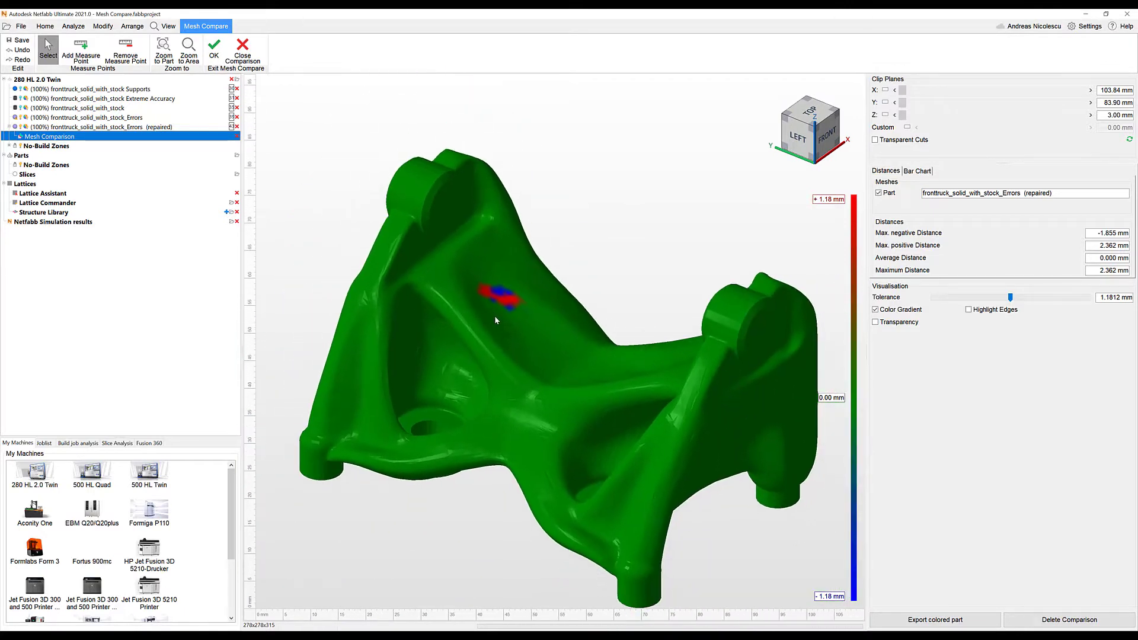
right_drag(488, 323, 480, 313)
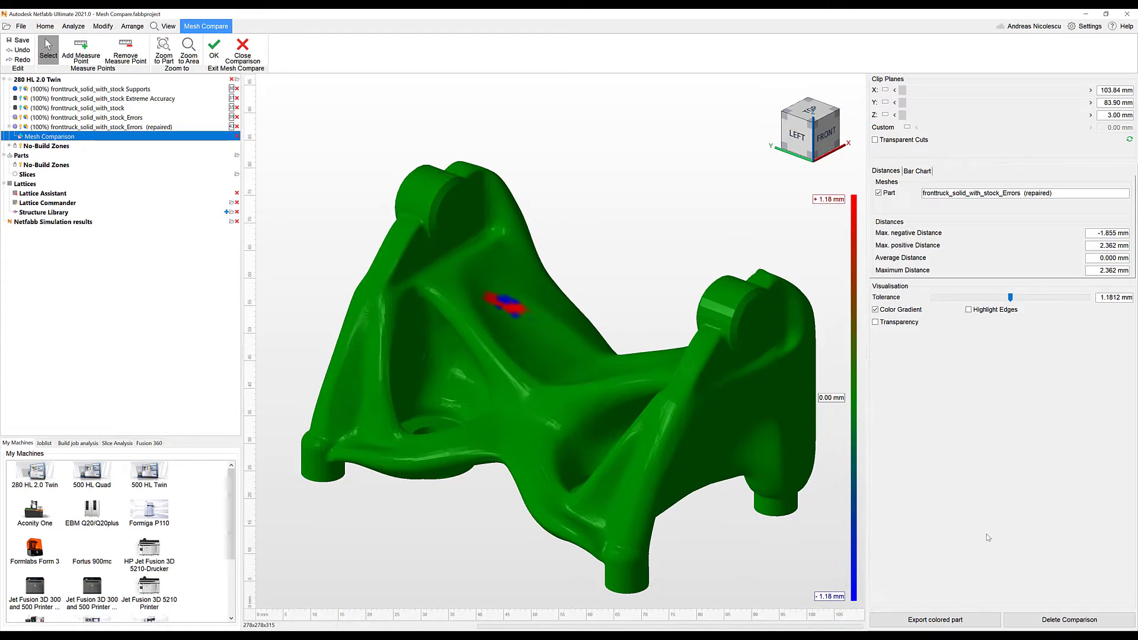
Step: Accept the mesh comparison of the repaired part and look over the supported part on the build platform
click(213, 57)
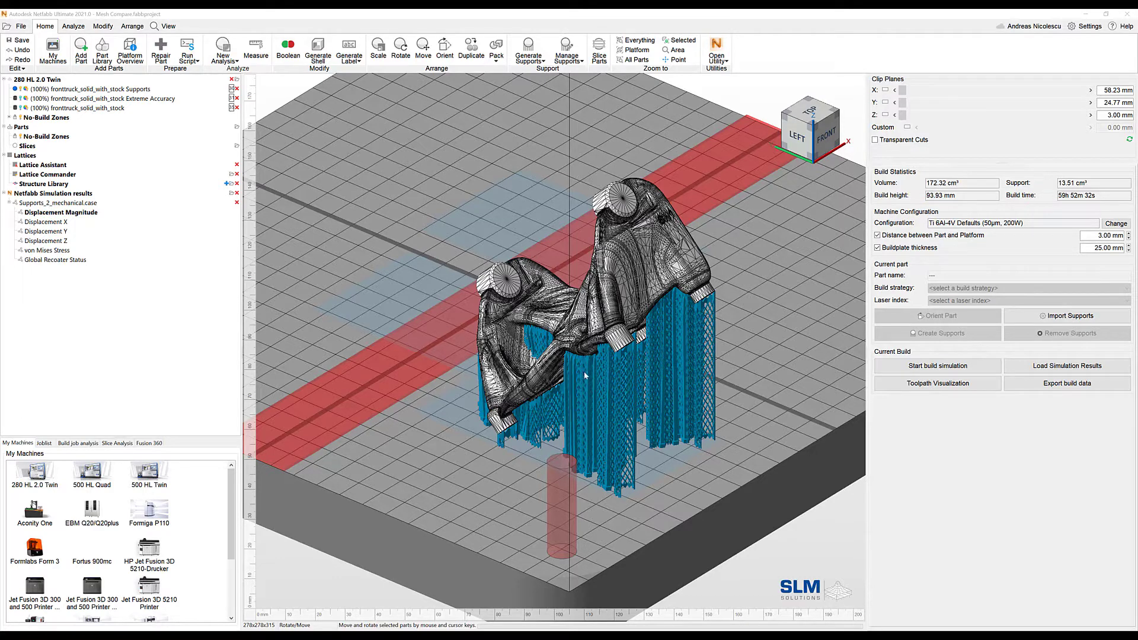
mouse_move(584, 371)
right_down()
mouse_move(563, 374)
mouse_move(579, 377)
right_up()
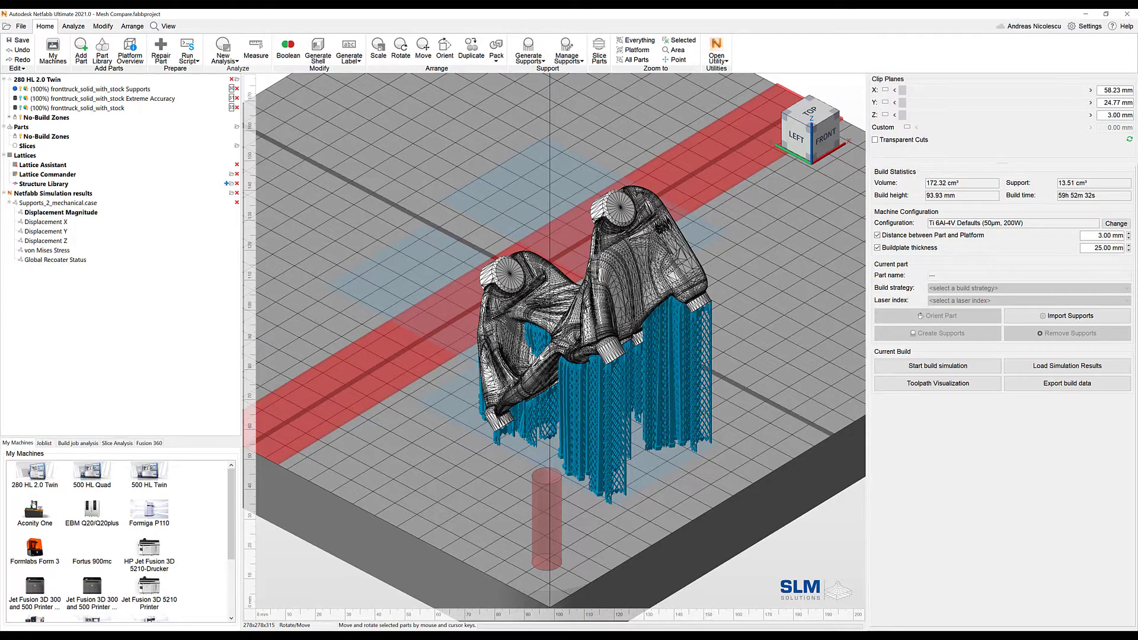
right_drag(615, 338, 633, 325)
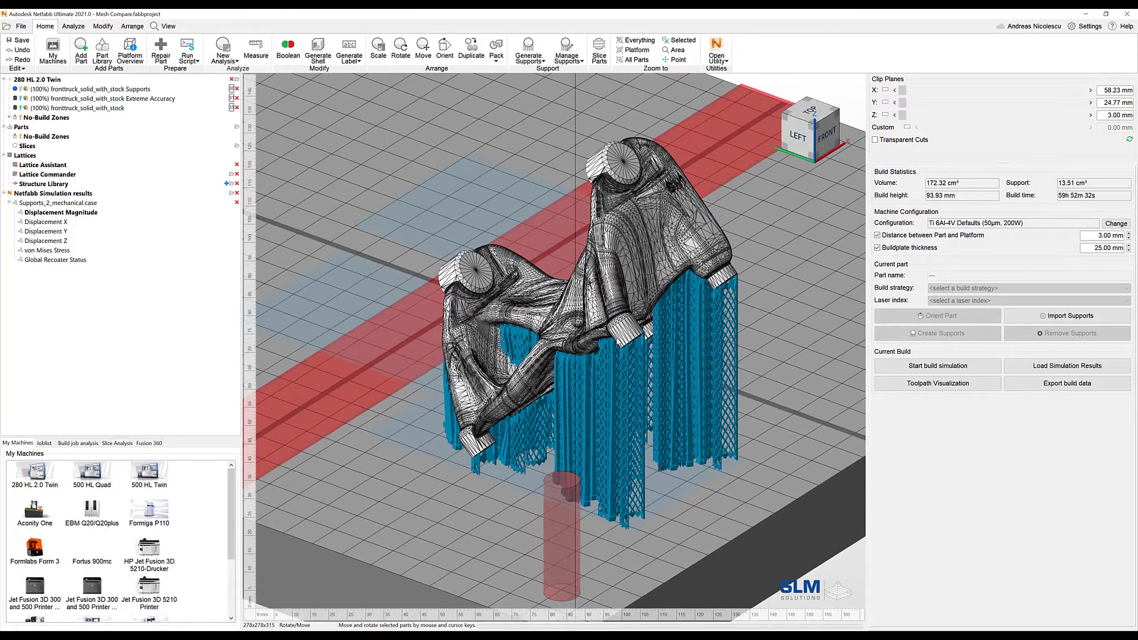
scroll(622, 341, up, 4)
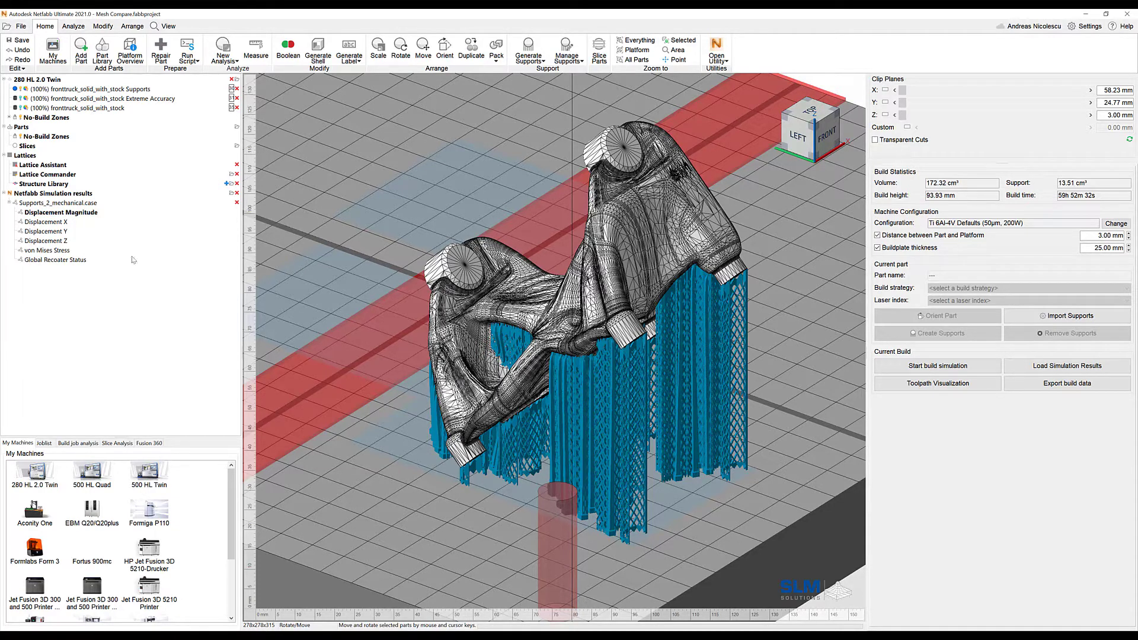
Step: Open the Supports_2_mechanical.case simulation results and examine the displacement on the part and its supports
double_click(87, 203)
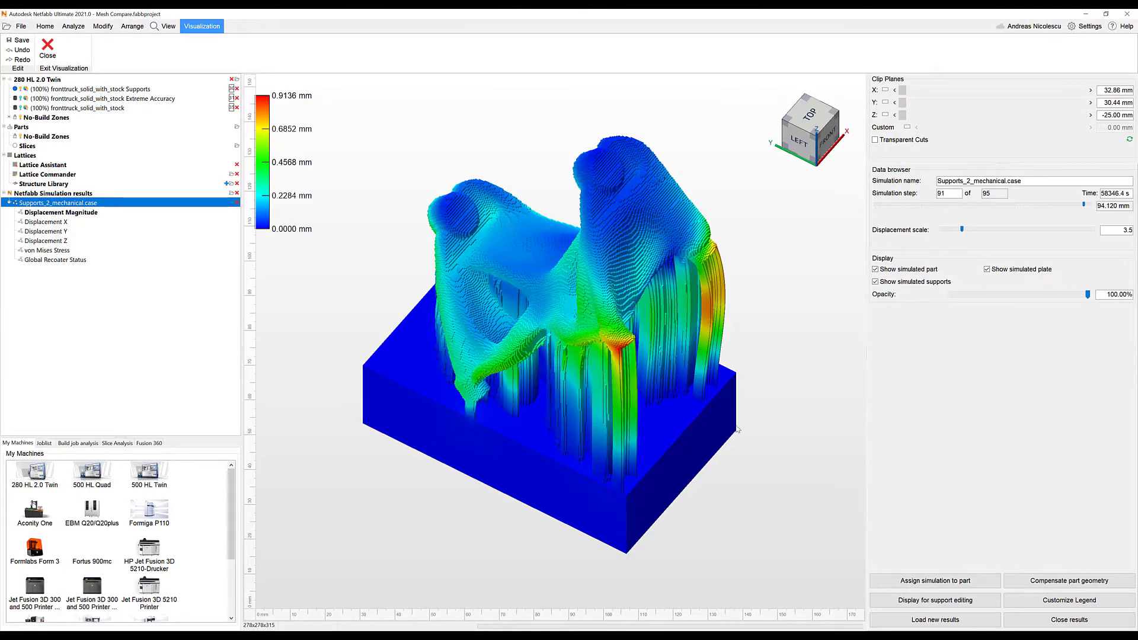
right_drag(739, 428, 732, 402)
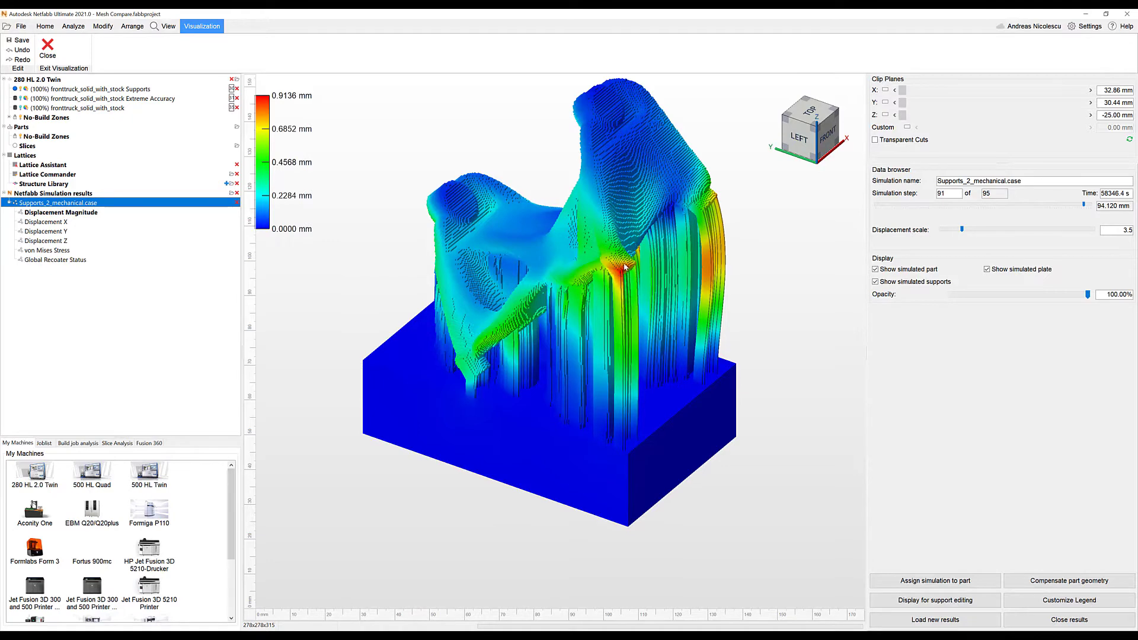
right_drag(624, 267, 754, 271)
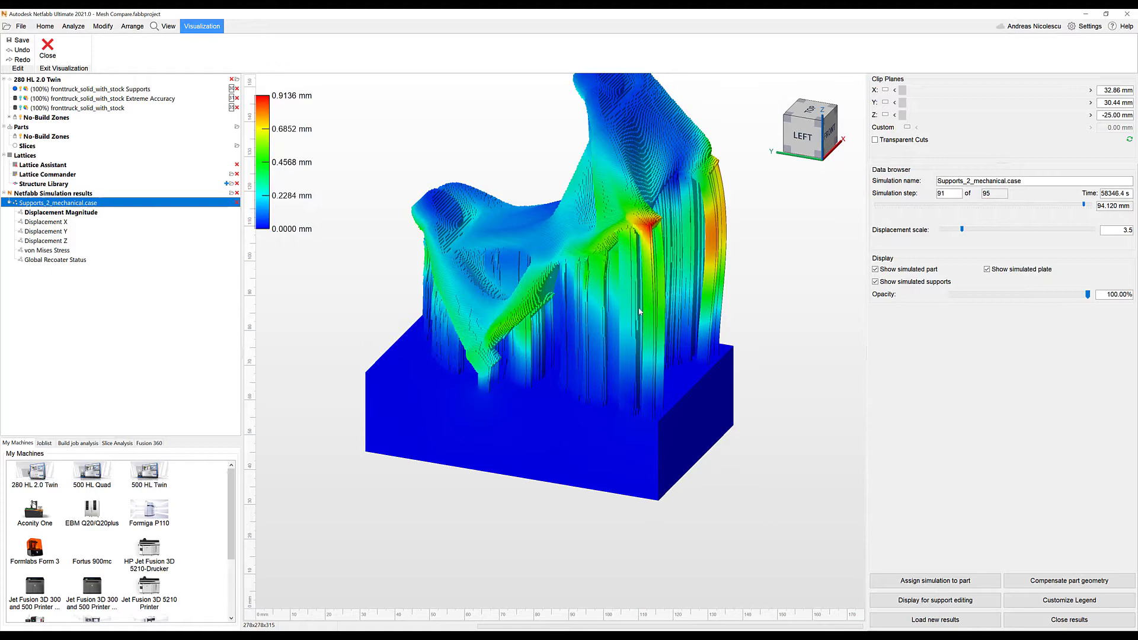
right_drag(639, 312, 599, 347)
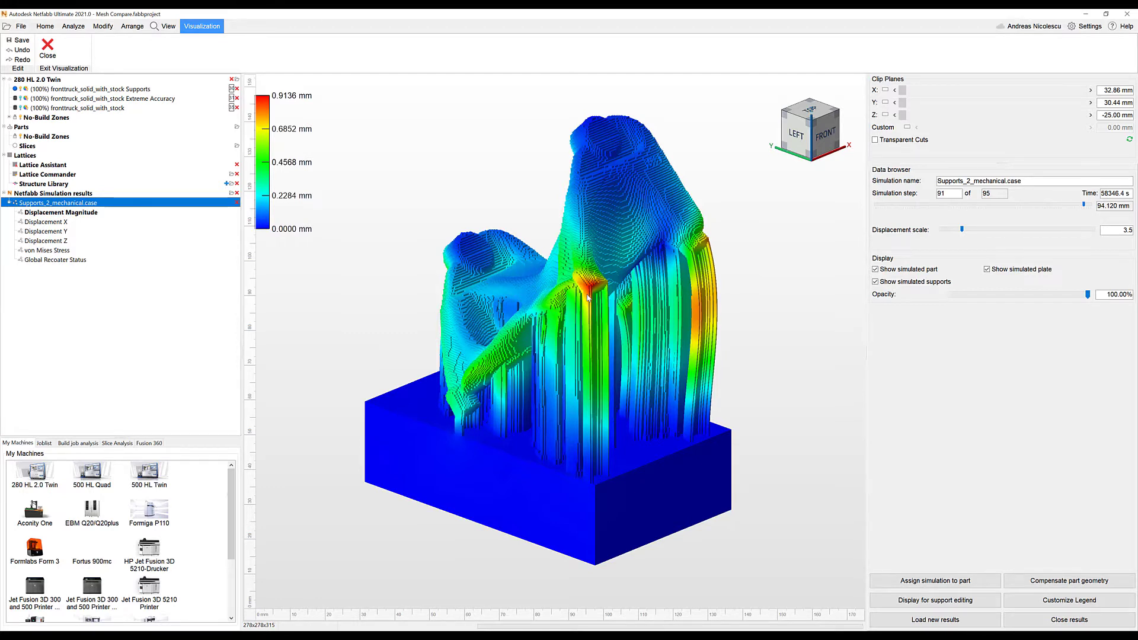
Step: Compensate fronttruck_solid_with_stock Supports with simulation increment All parts on build plate, magnifier -1.00 and mesh target edge length 2.0000 mm
click(1048, 584)
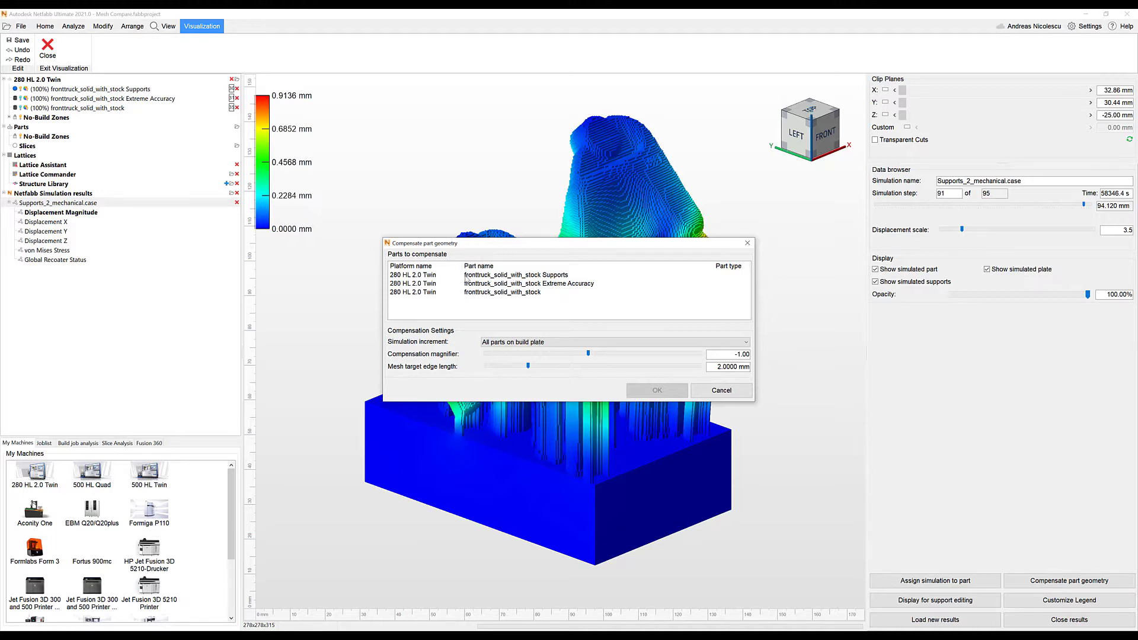
click(467, 276)
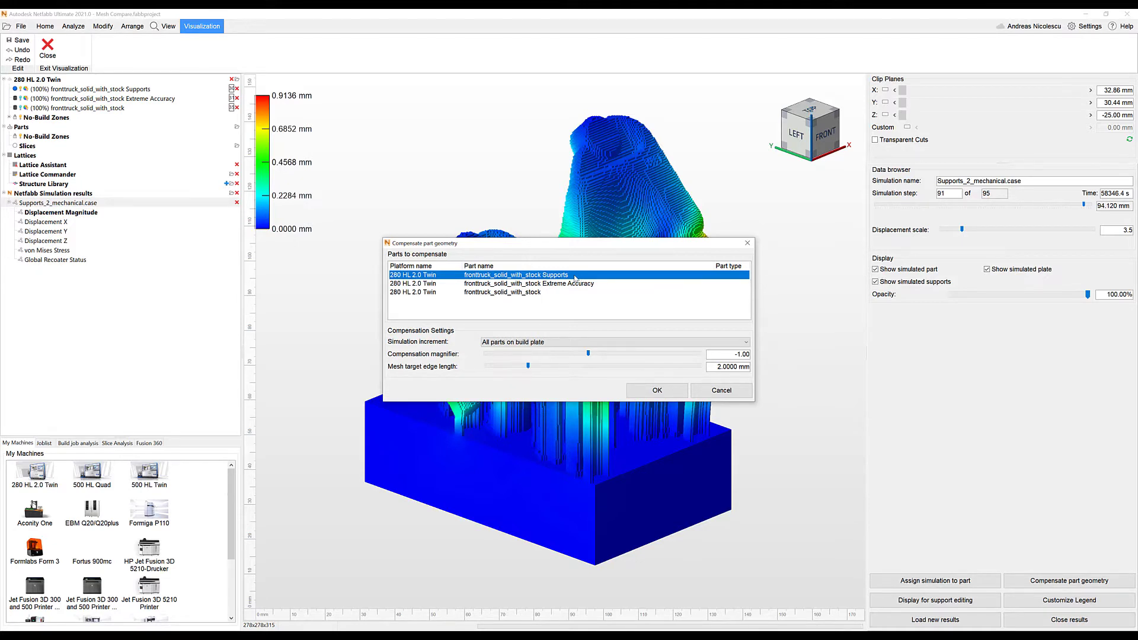
click(551, 344)
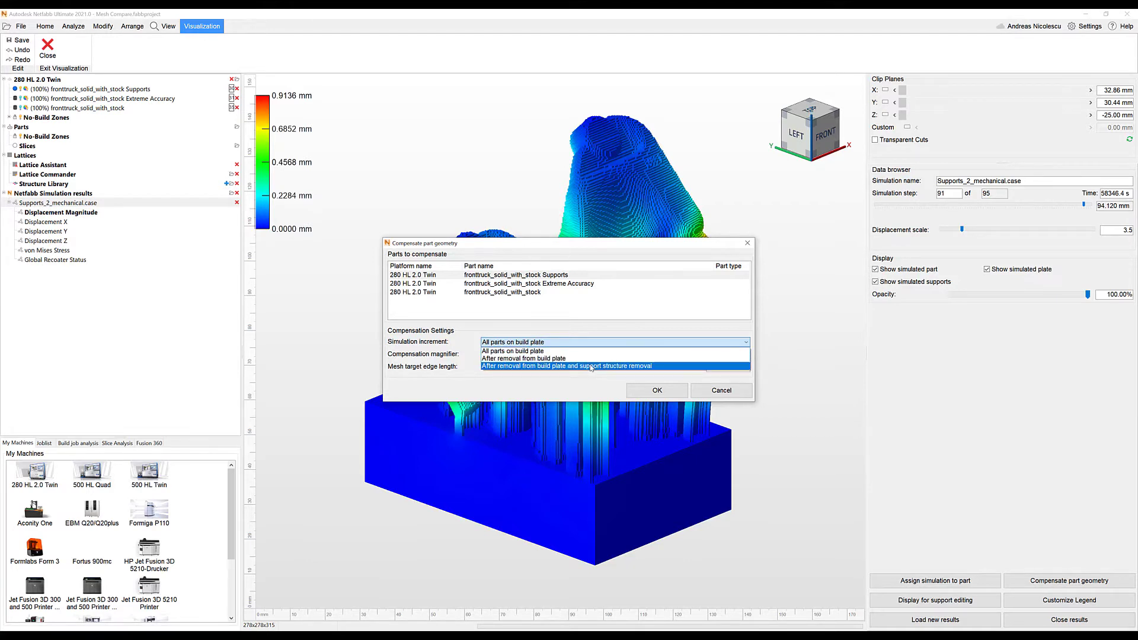
click(582, 394)
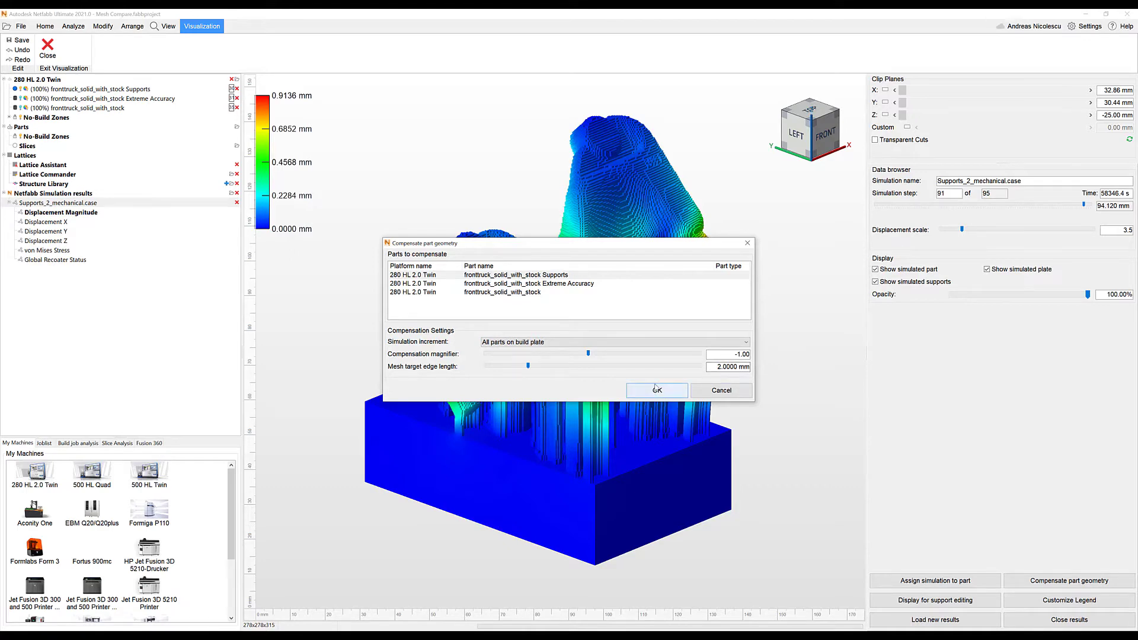
click(657, 391)
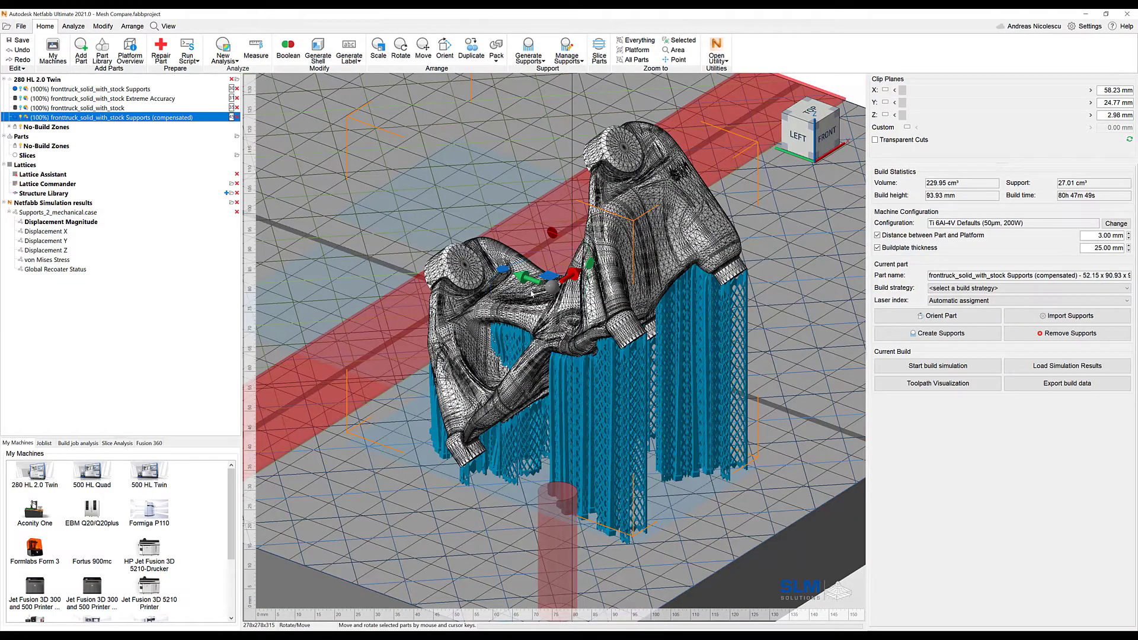
Step: Shift the compensated part about 6 mm in X and 26 mm in Y and show the original supported part beside it
right_drag(531, 300, 592, 296)
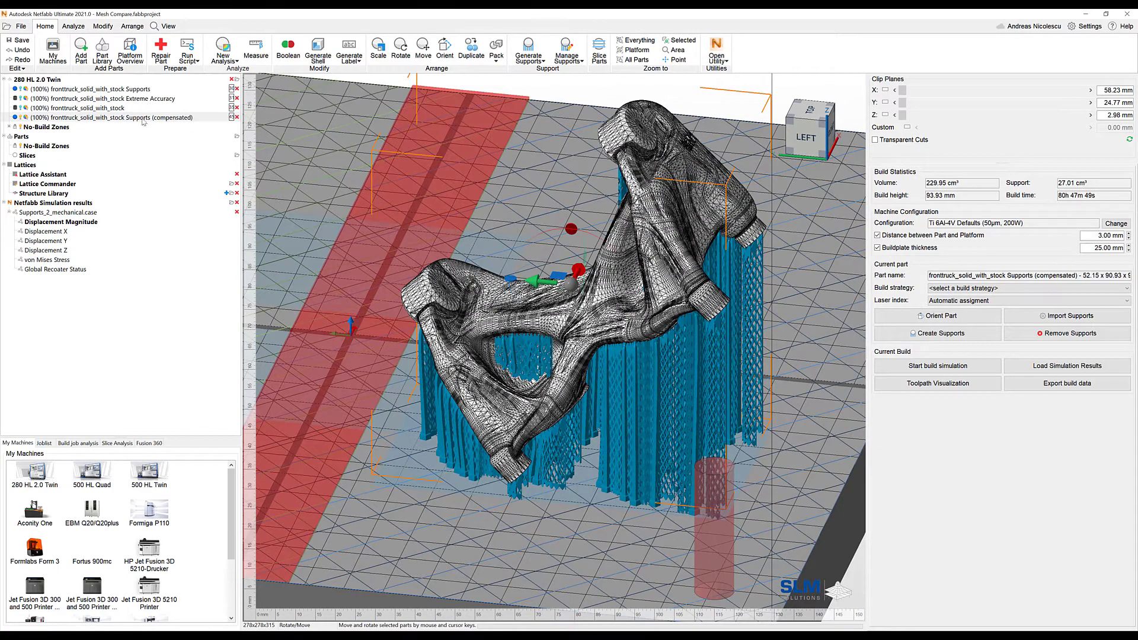
drag(561, 276, 467, 259)
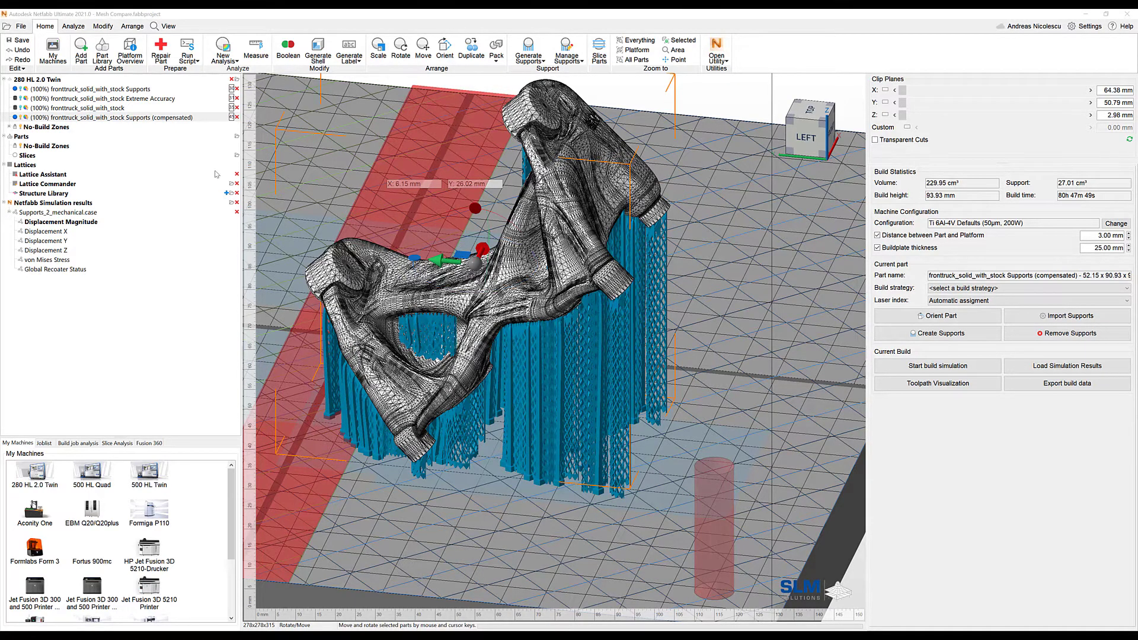
click(138, 90)
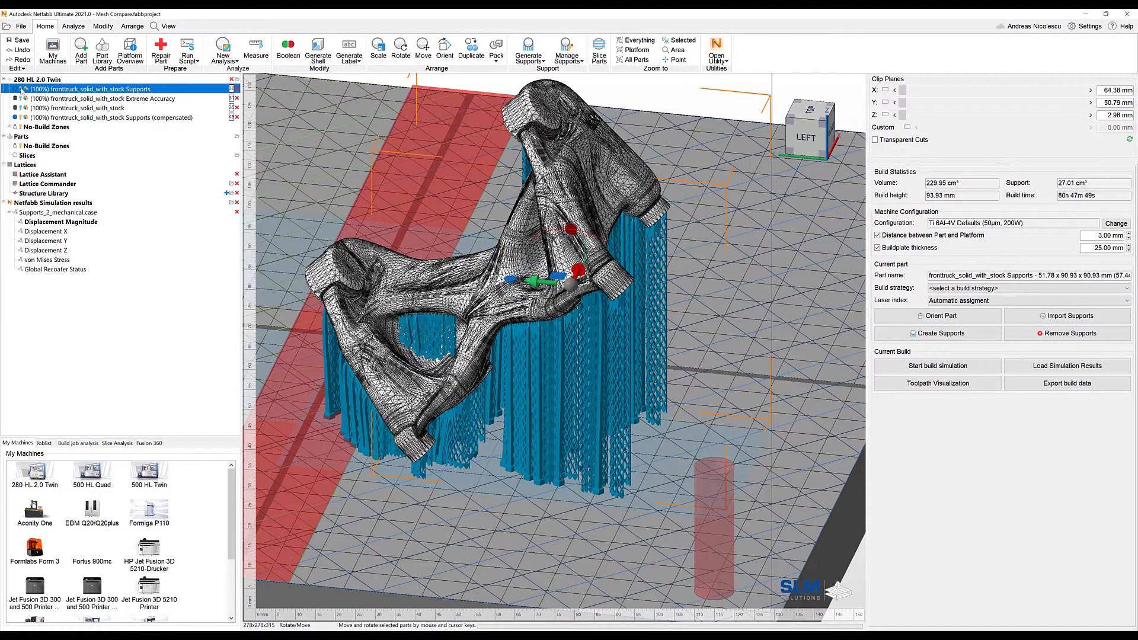
click(22, 90)
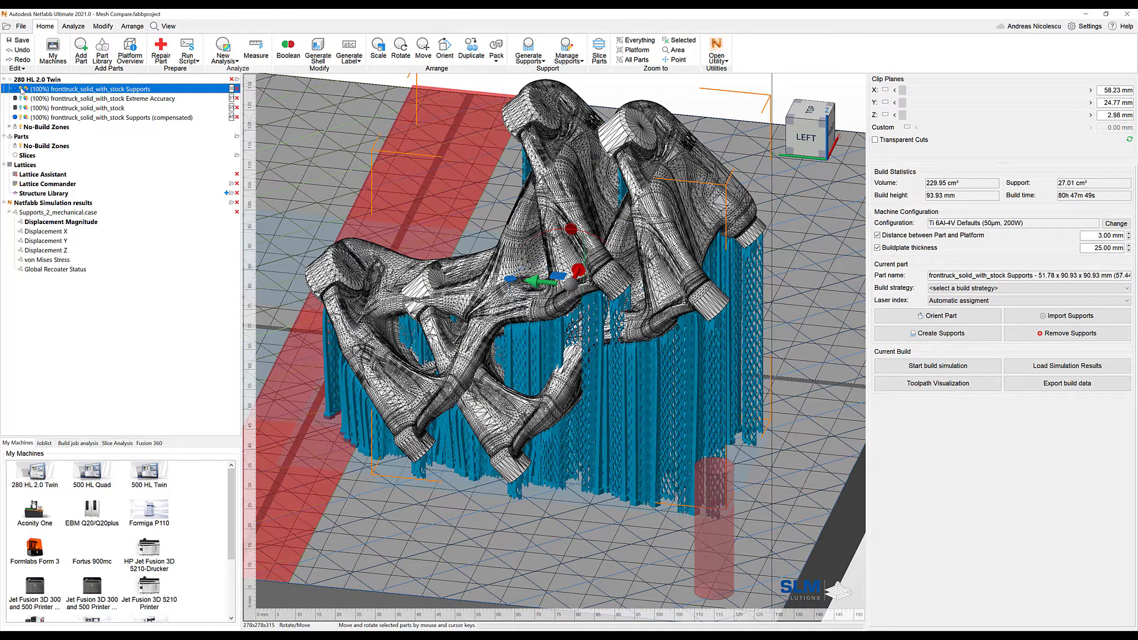
click(21, 90)
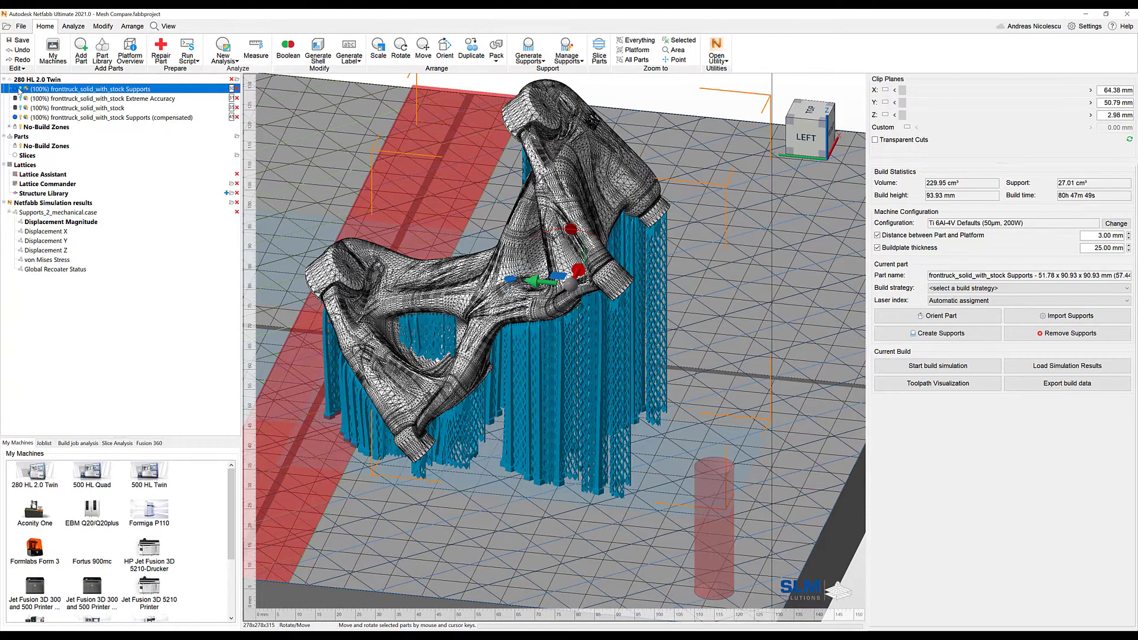
click(21, 89)
click(485, 280)
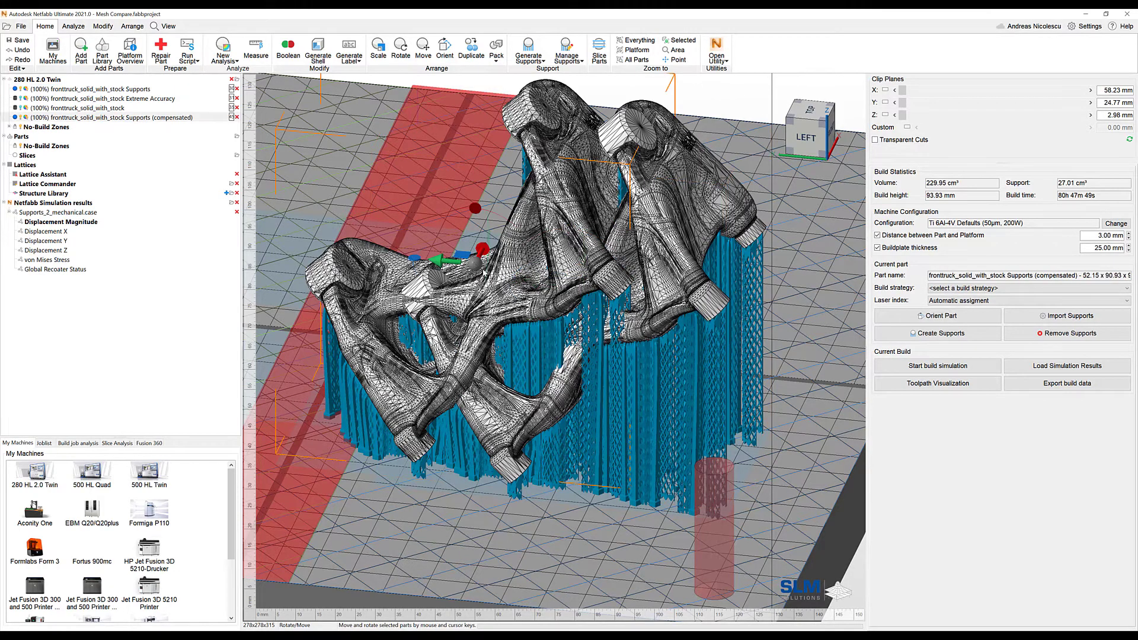
Step: Place the compensated part back over the original and shift it about 24 mm in X and 3 mm in Y
drag(463, 256, 562, 281)
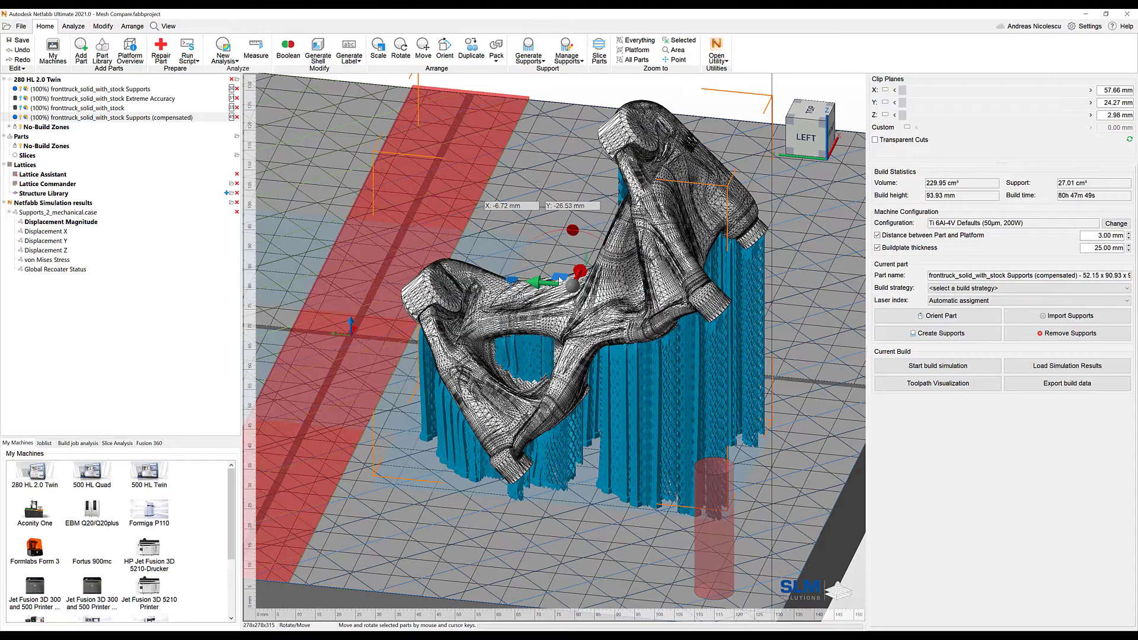
mouse_move(561, 281)
right_down()
mouse_move(582, 263)
mouse_move(557, 295)
right_up()
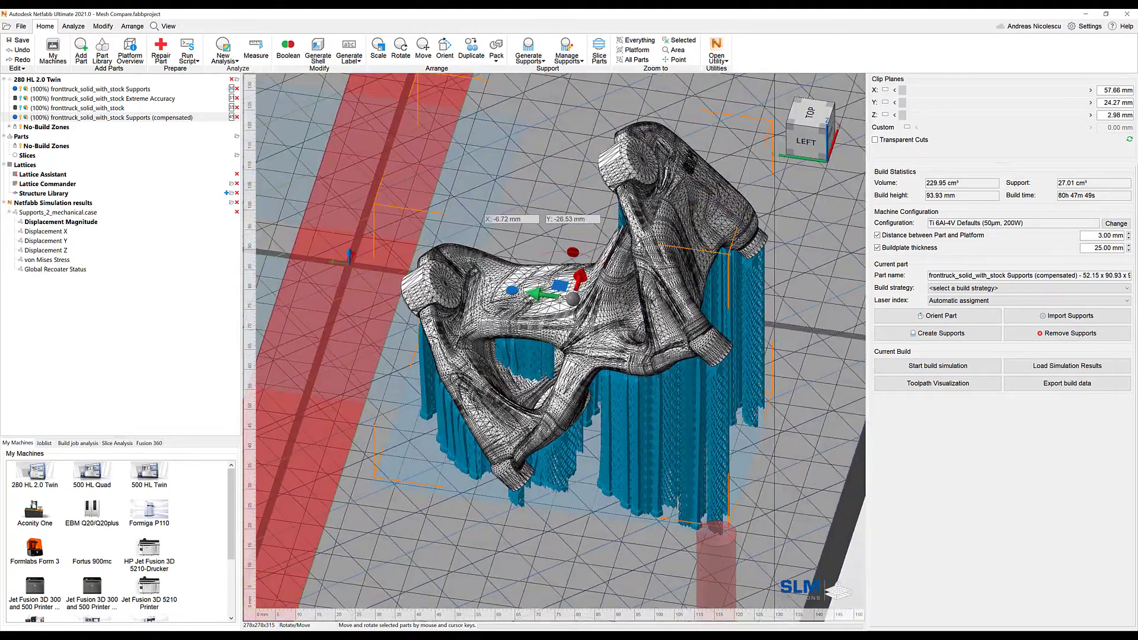
drag(563, 288, 477, 196)
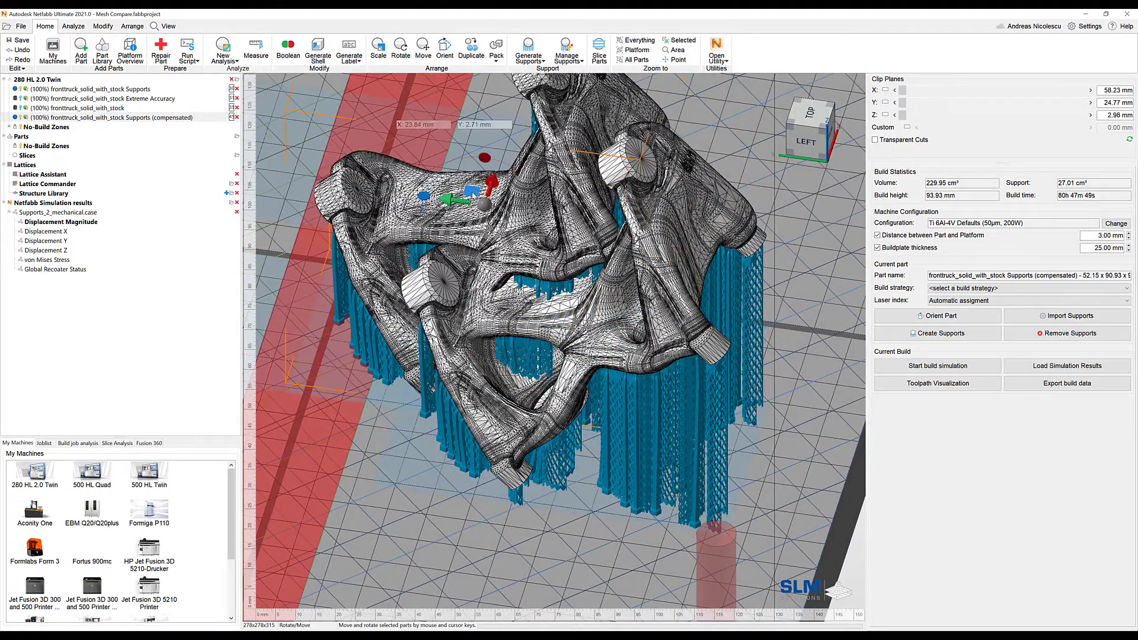
Step: Compare fronttruck_solid_with_stock Supports as reference with its compensated version, bidirectionally and with auto-alignment of the meshes
click(101, 27)
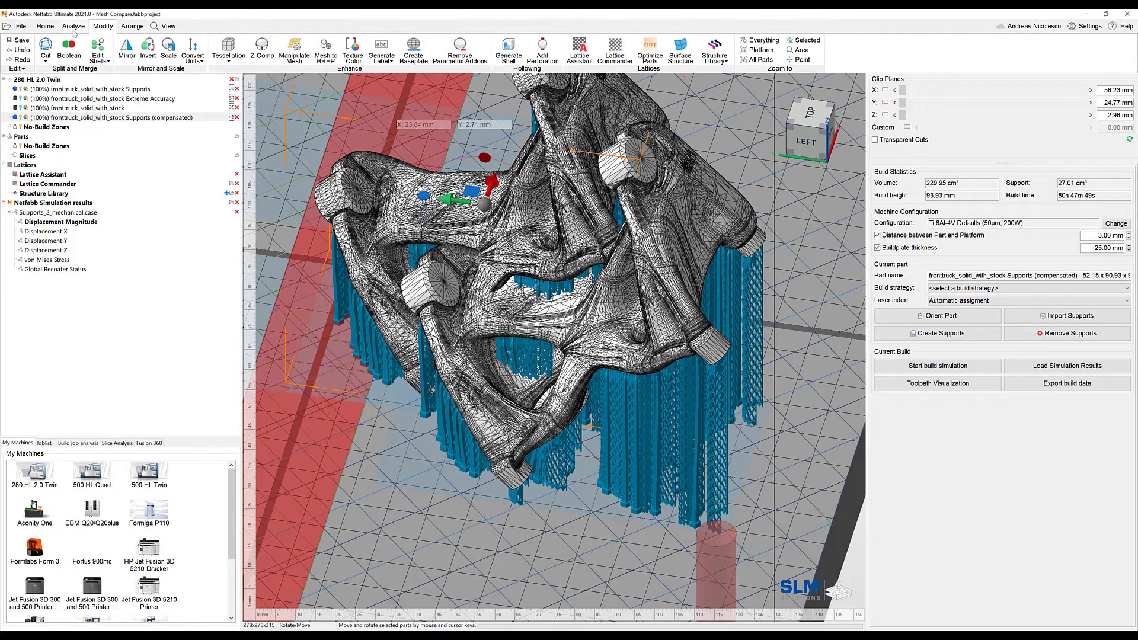
click(73, 27)
click(167, 118)
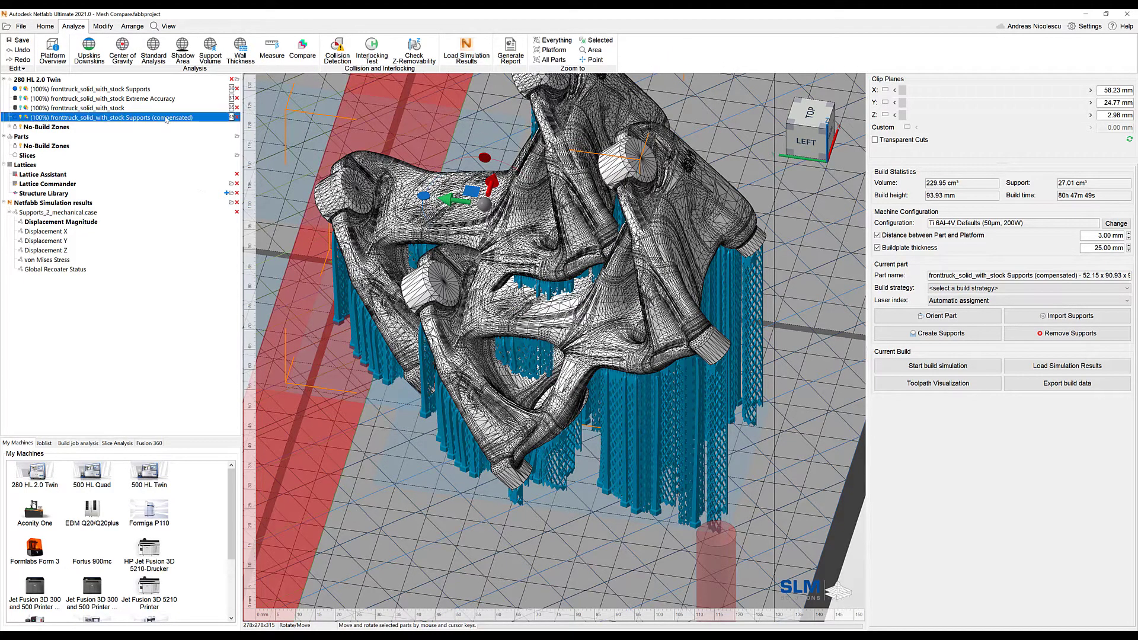
ctrl+click(149, 90)
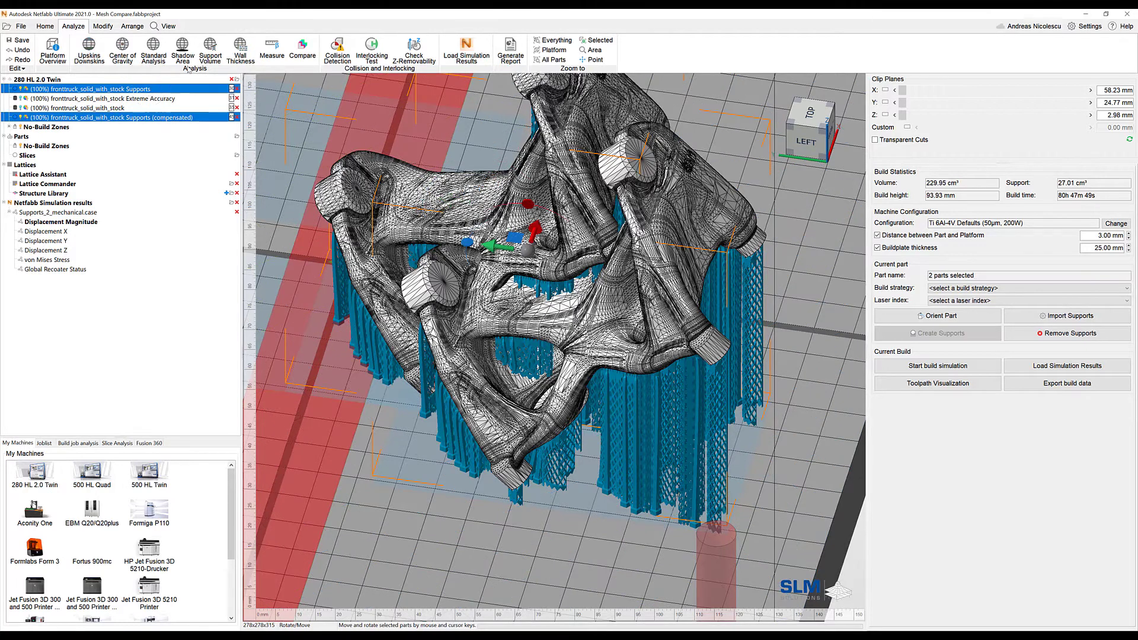
click(302, 49)
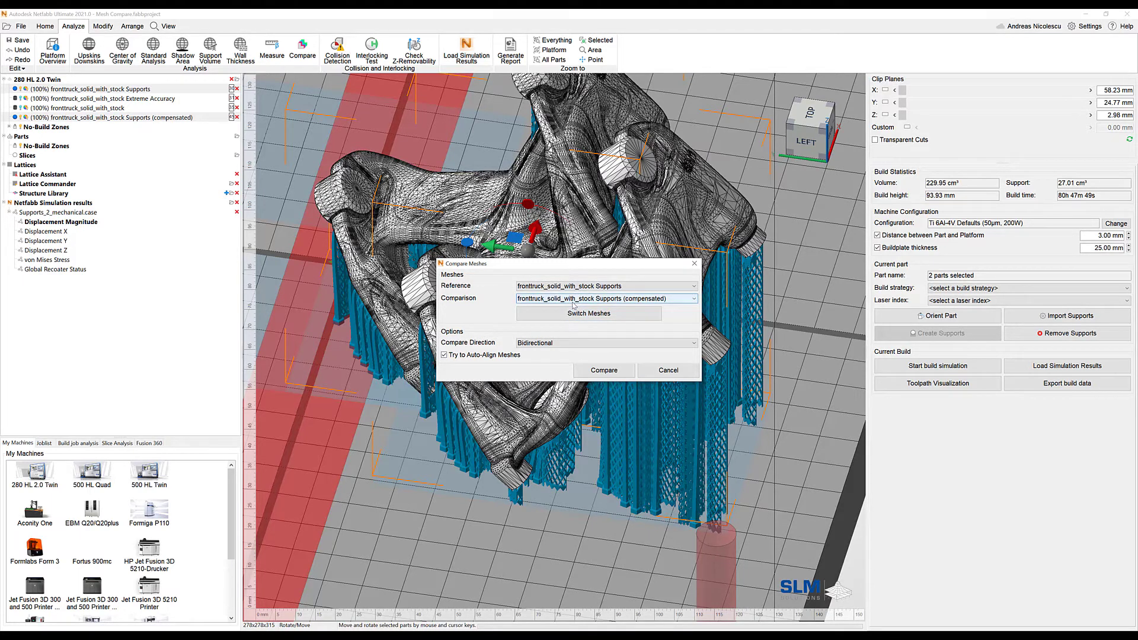
click(603, 370)
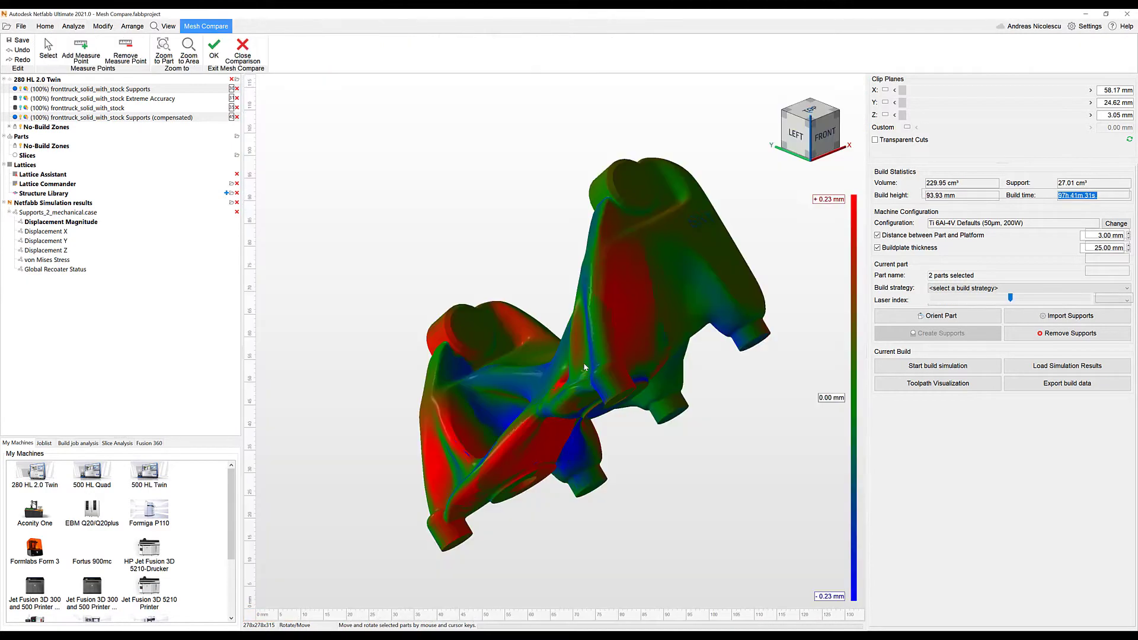
Step: Raise the comparison's tolerance to about 0.40 mm and examine the coloured deviations on the compensated part from several sides
mouse_move(556, 364)
right_down()
mouse_move(587, 365)
mouse_move(566, 375)
right_up()
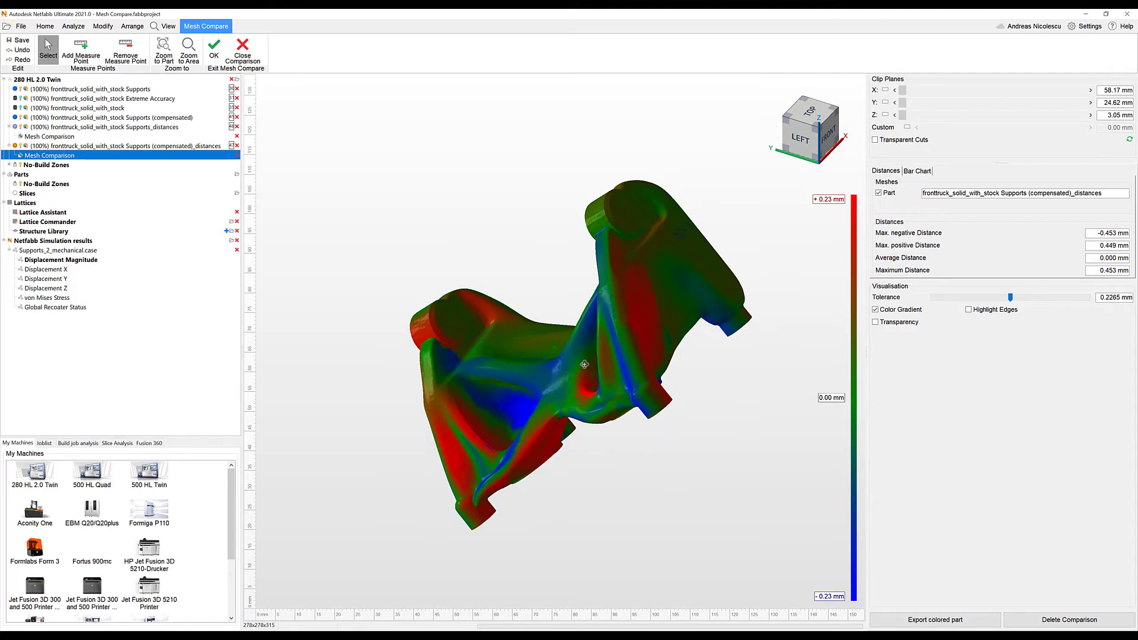
click(1012, 297)
drag(1017, 299, 1070, 302)
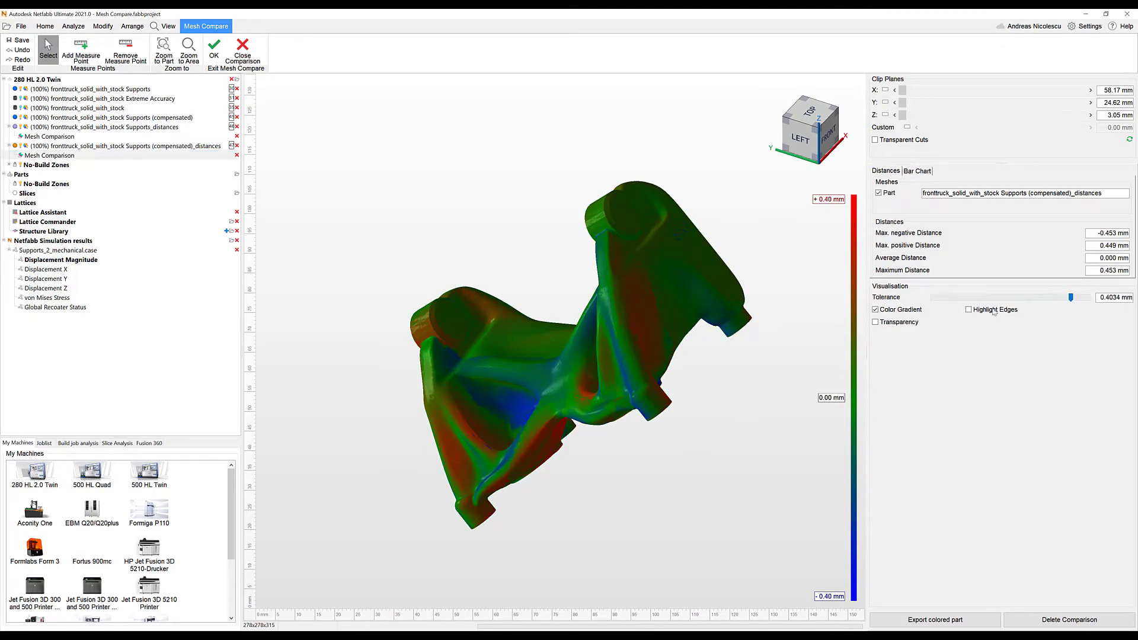
mouse_move(663, 317)
right_down()
mouse_move(648, 317)
mouse_move(714, 315)
mouse_move(759, 284)
mouse_move(668, 323)
mouse_move(646, 302)
mouse_move(616, 356)
mouse_move(660, 284)
mouse_move(779, 227)
mouse_move(657, 297)
mouse_move(569, 323)
mouse_move(602, 337)
mouse_move(659, 318)
right_up()
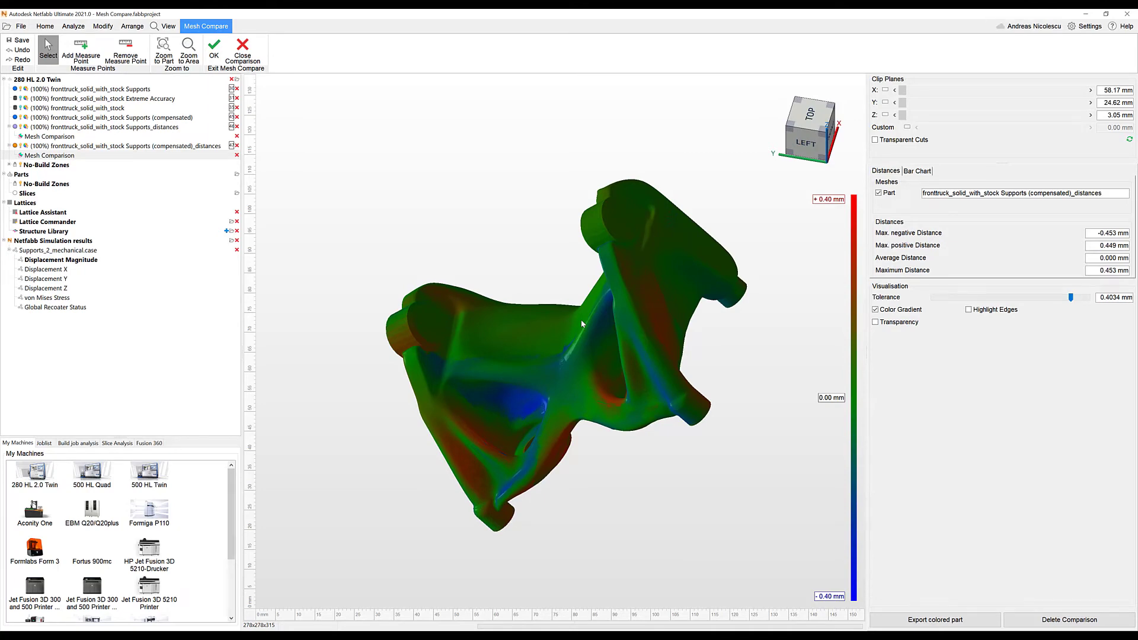
mouse_move(541, 326)
right_down()
mouse_move(569, 314)
mouse_move(536, 312)
right_up()
Step: Try smaller tolerances from the distance bar chart, including 0.0238, 0.0954 and 0.0060 mm, on the deviation colouring
click(917, 171)
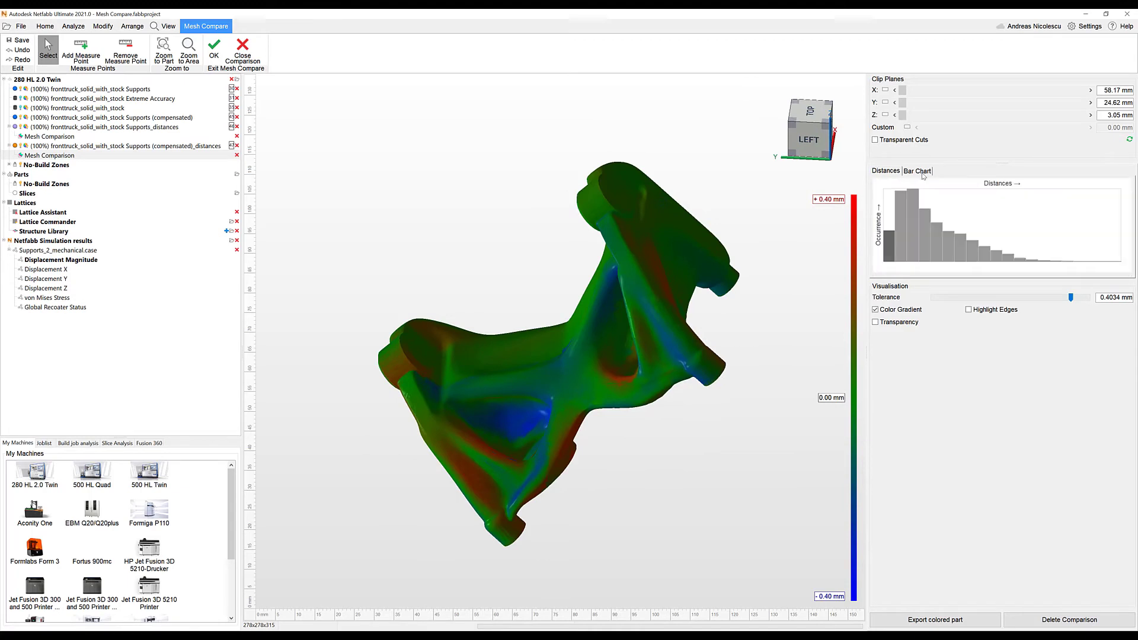
click(902, 227)
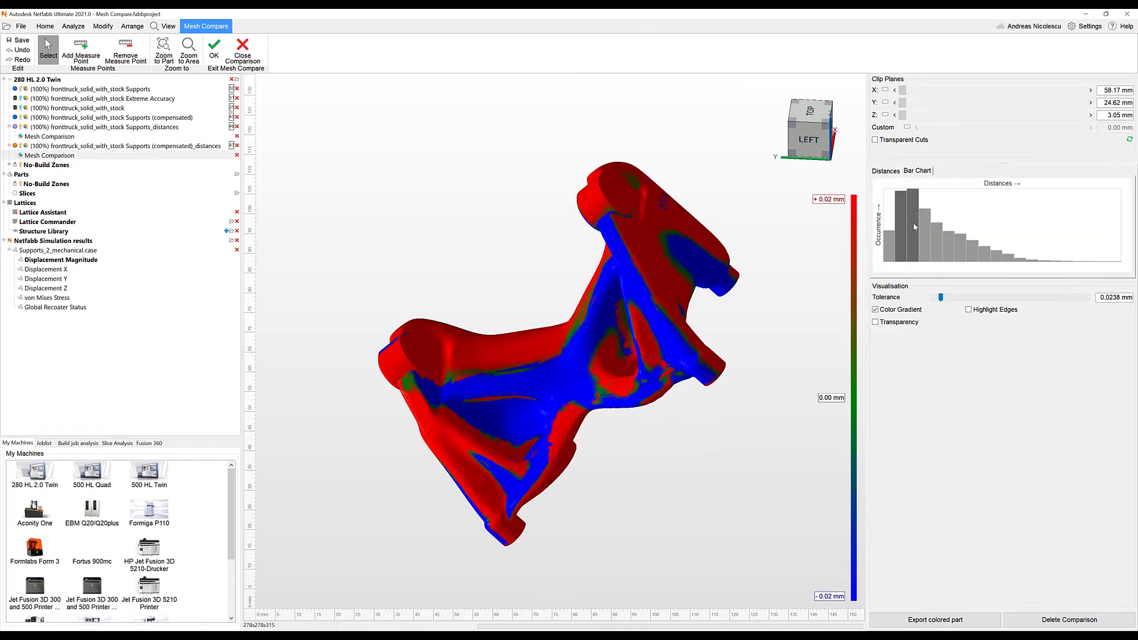
click(914, 227)
click(936, 235)
drag(892, 232, 884, 233)
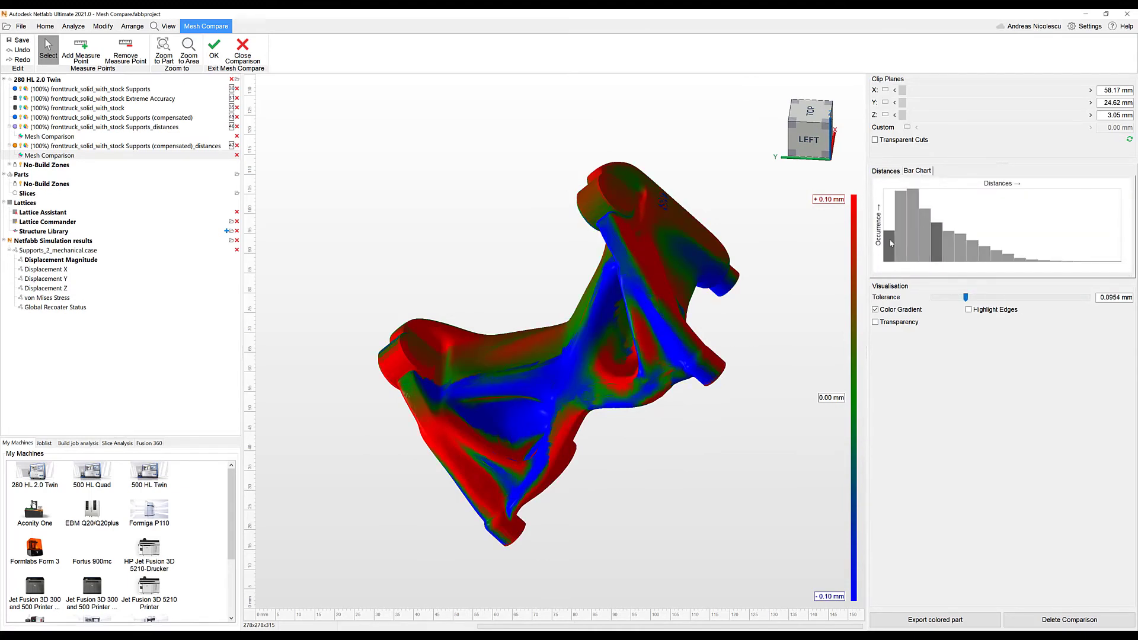
Step: Highlight the edges in the comparison, set the tolerance to about 0.28 mm and examine the marked areas of the part
click(886, 170)
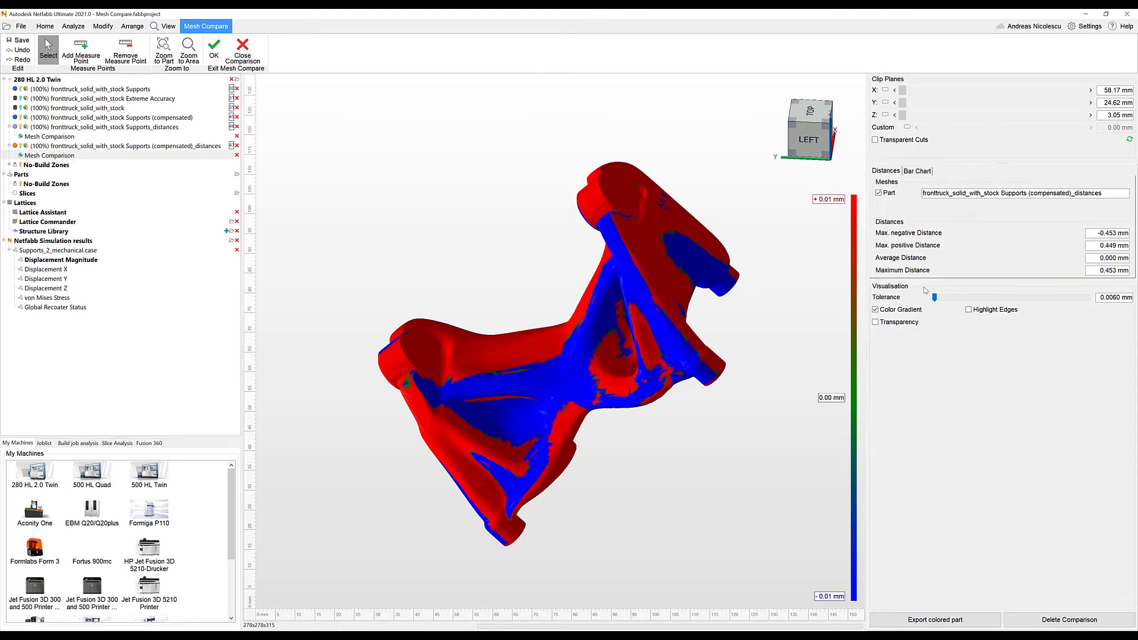
click(969, 309)
mouse_move(694, 290)
right_down()
mouse_move(709, 315)
mouse_move(695, 289)
mouse_move(691, 302)
right_up()
drag(936, 300, 1030, 303)
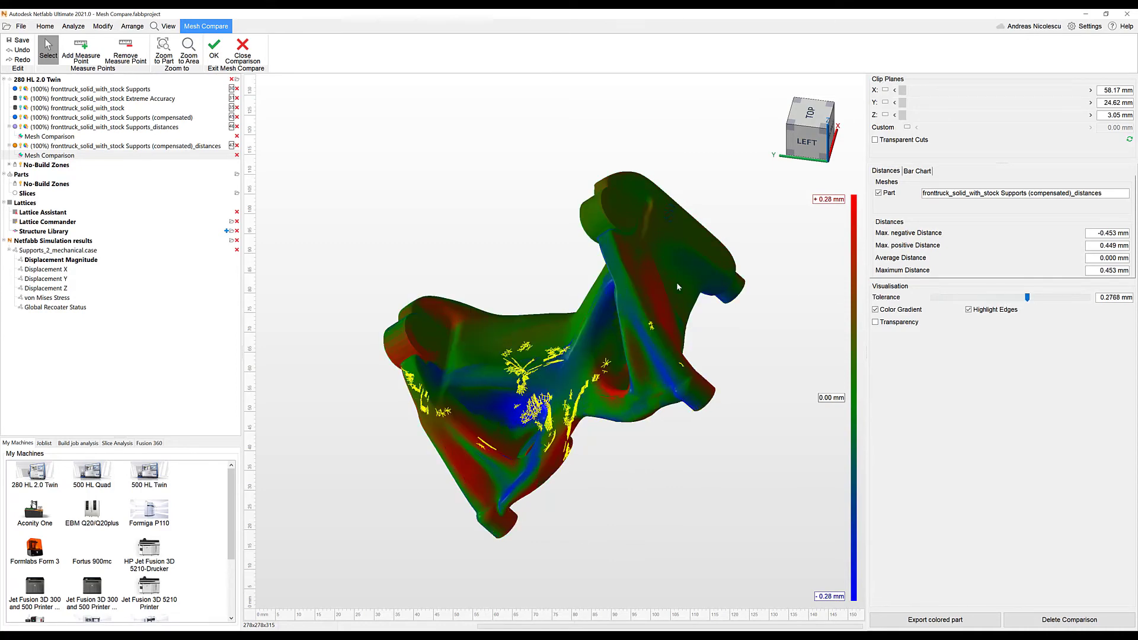
right_drag(680, 287, 855, 508)
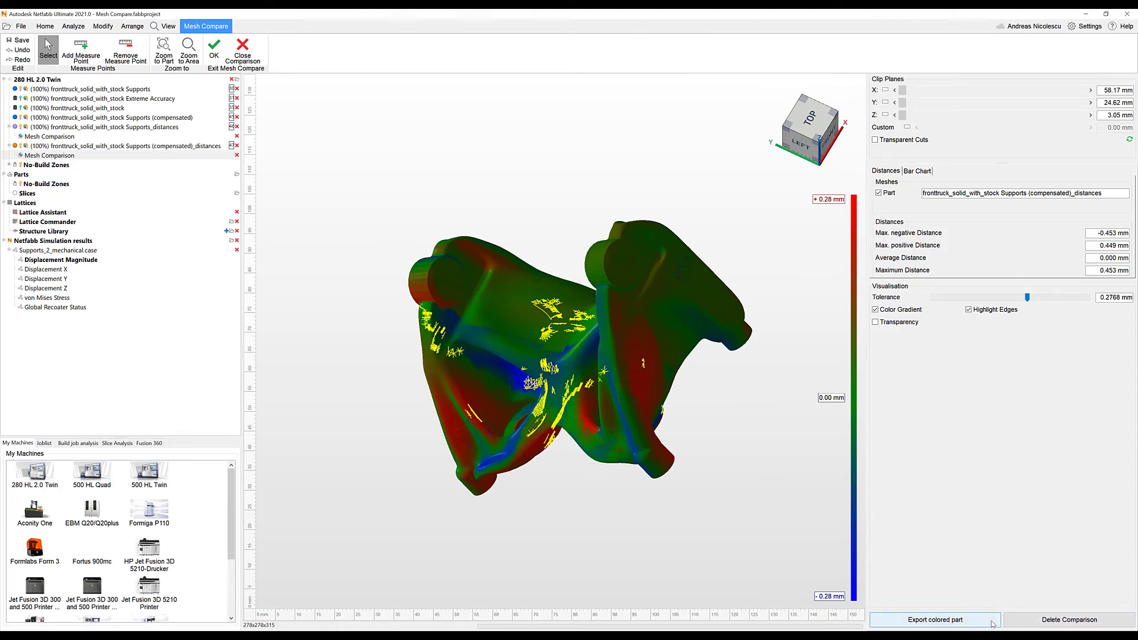
Step: Delete the mesh comparison of the compensated part and look over the original and compensated parts on the platform
click(1039, 620)
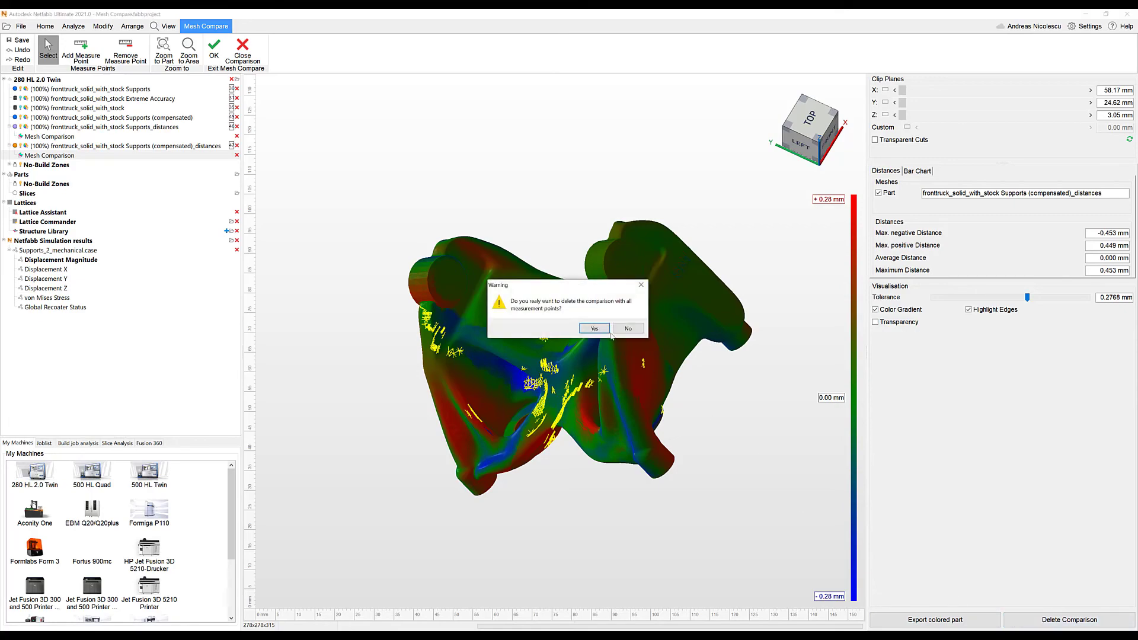
click(594, 328)
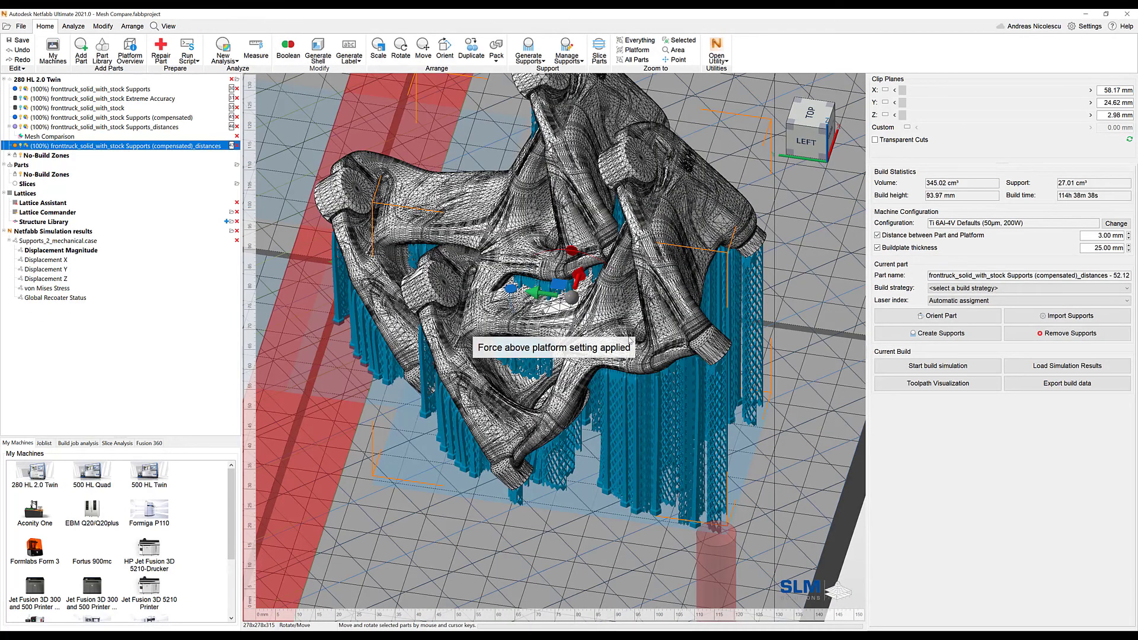
right_drag(556, 384, 579, 347)
middle_drag(511, 332, 509, 373)
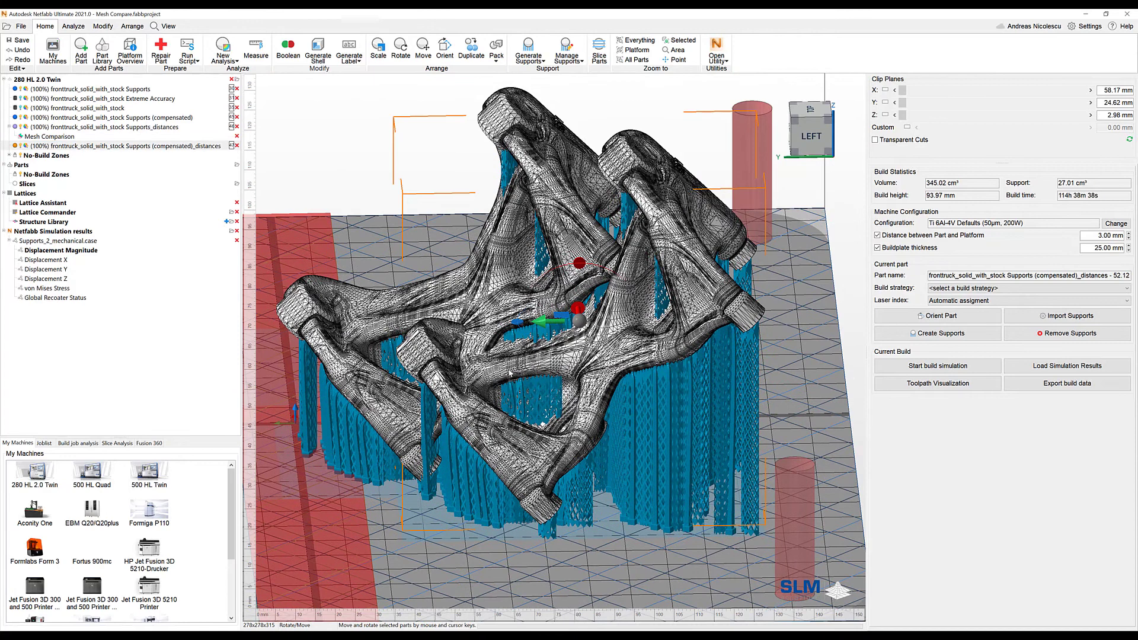